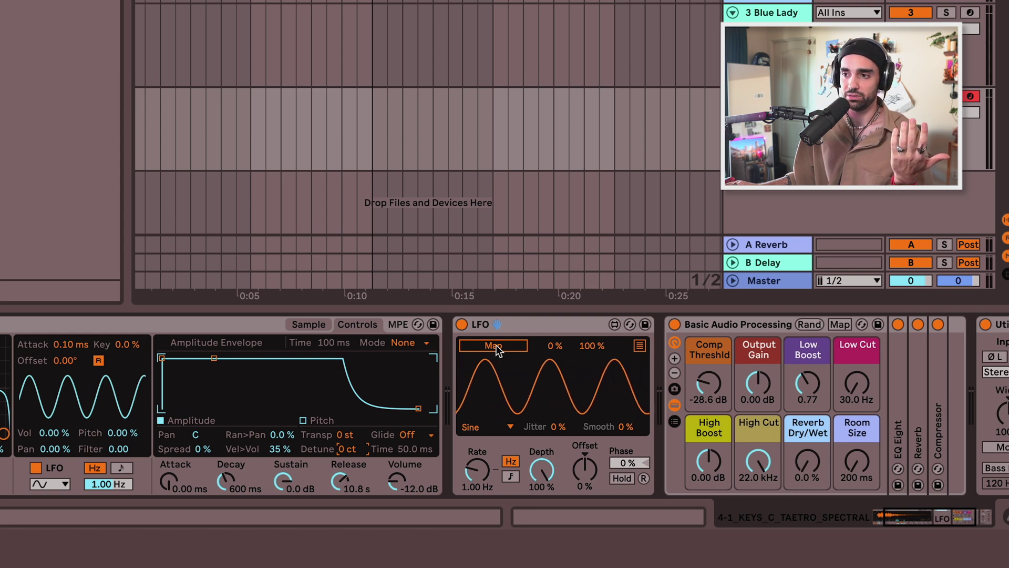
Map the LFO to the sampler's Detune parameter and set the mapping's maximum to 74%
{"action": "left_click", "coordinate": [473, 360]}
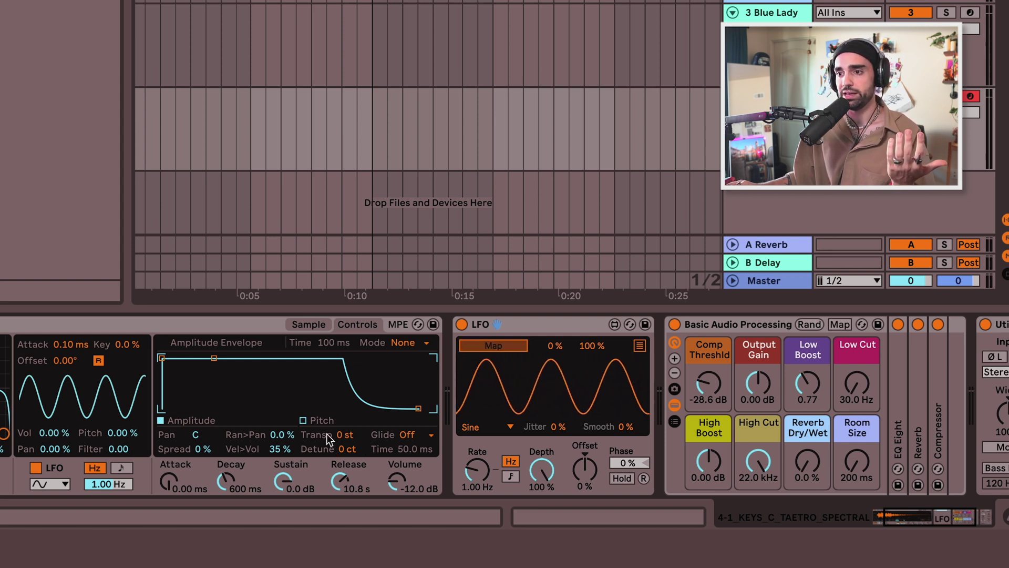
{"action": "left_click", "coordinate": [343, 449]}
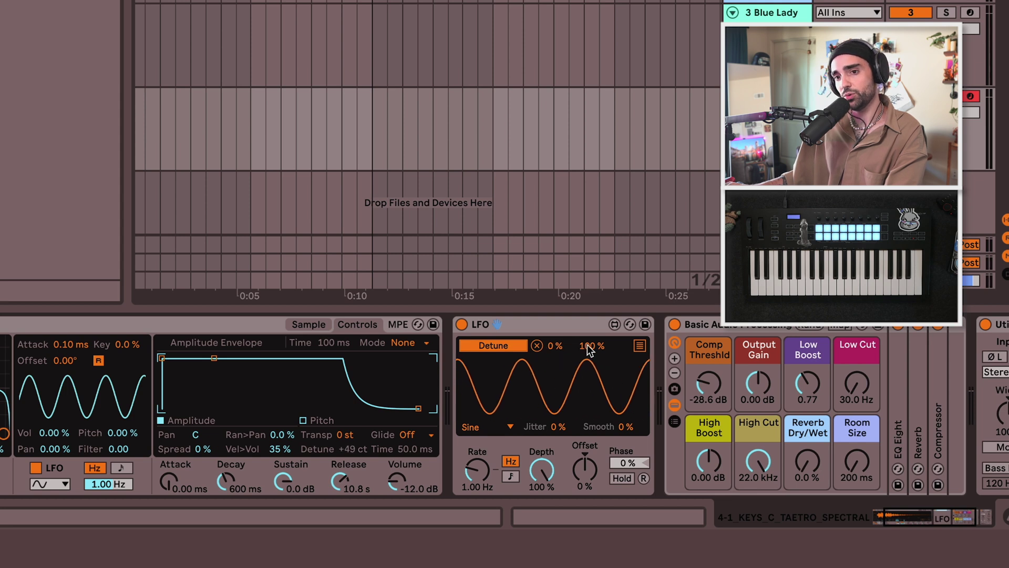
{"action": "left_click_drag", "start_coordinate": [588, 344], "coordinate": [580, 518]}
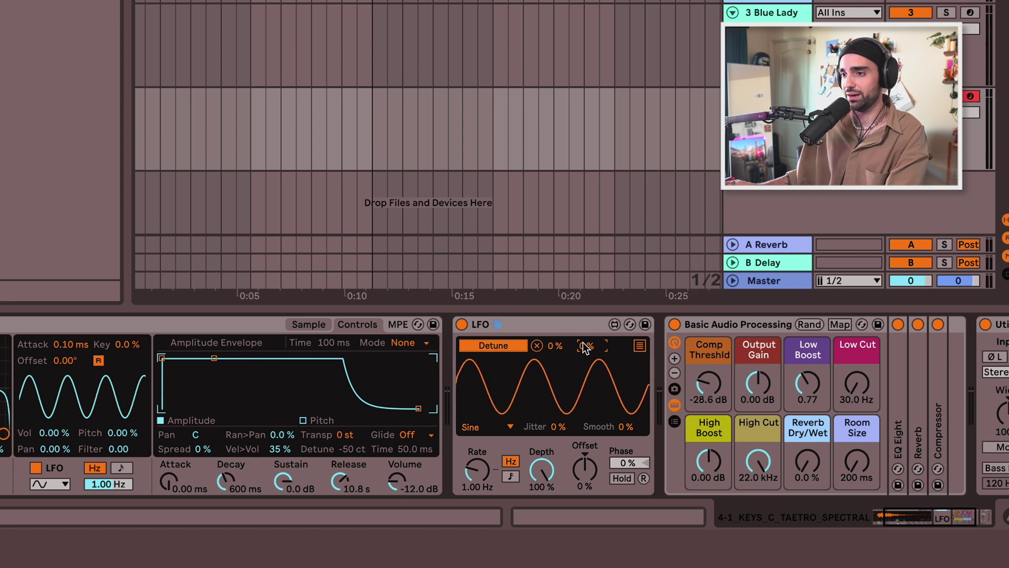
{"action": "left_click_drag", "start_coordinate": [584, 345], "coordinate": [578, 226]}
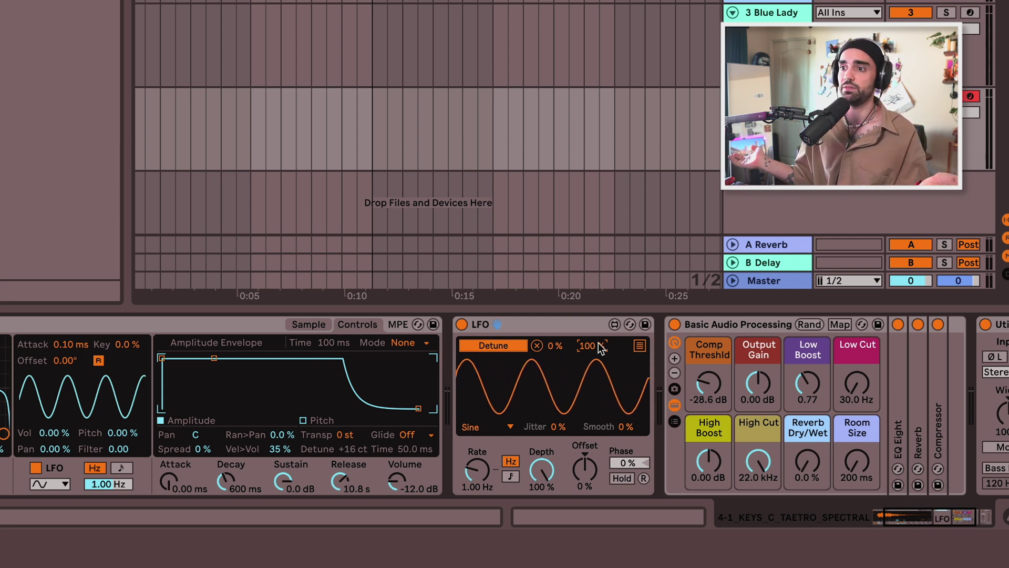
{"action": "left_click_drag", "start_coordinate": [598, 343], "coordinate": [599, 348]}
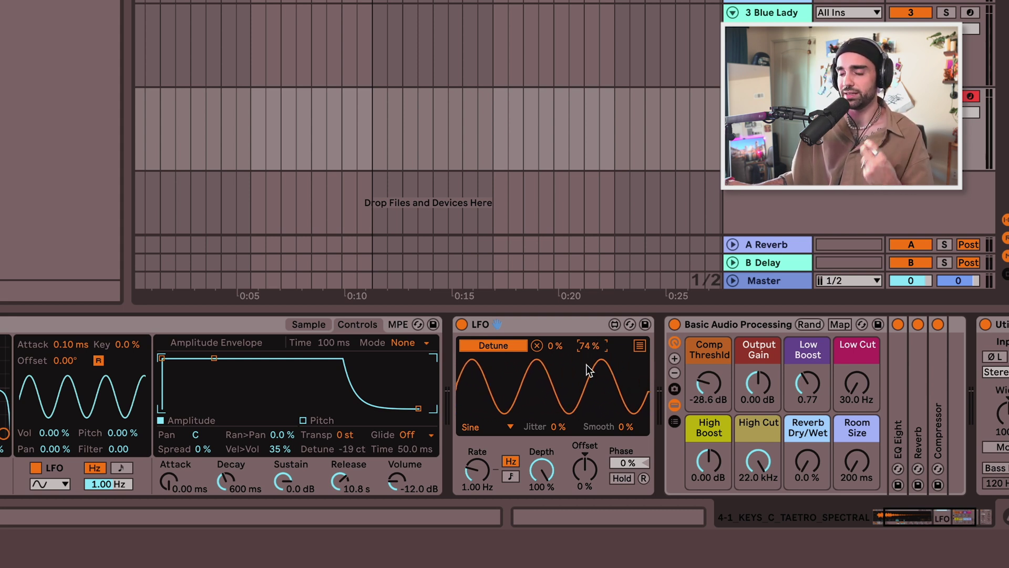
Try fast, slow and tempo-synced LFO rates such as 15.4 Hz, 0.16 Hz and 1/24, ending at 0.47 Hz
{"action": "left_click_drag", "start_coordinate": [478, 469], "coordinate": [475, 421]}
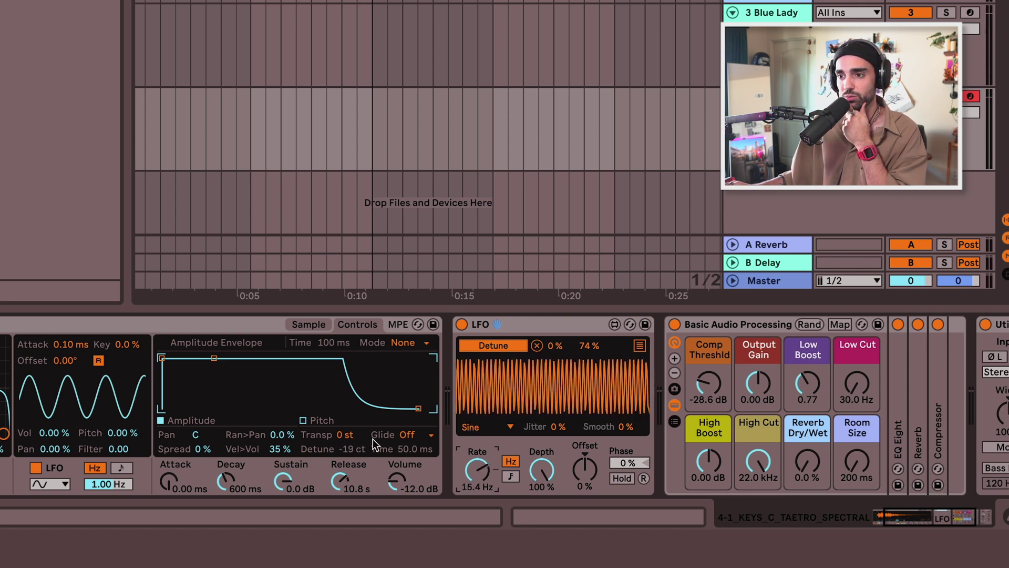
{"action": "left_click_drag", "start_coordinate": [473, 487], "coordinate": [473, 530]}
{"action": "left_click_drag", "start_coordinate": [474, 468], "coordinate": [474, 464]}
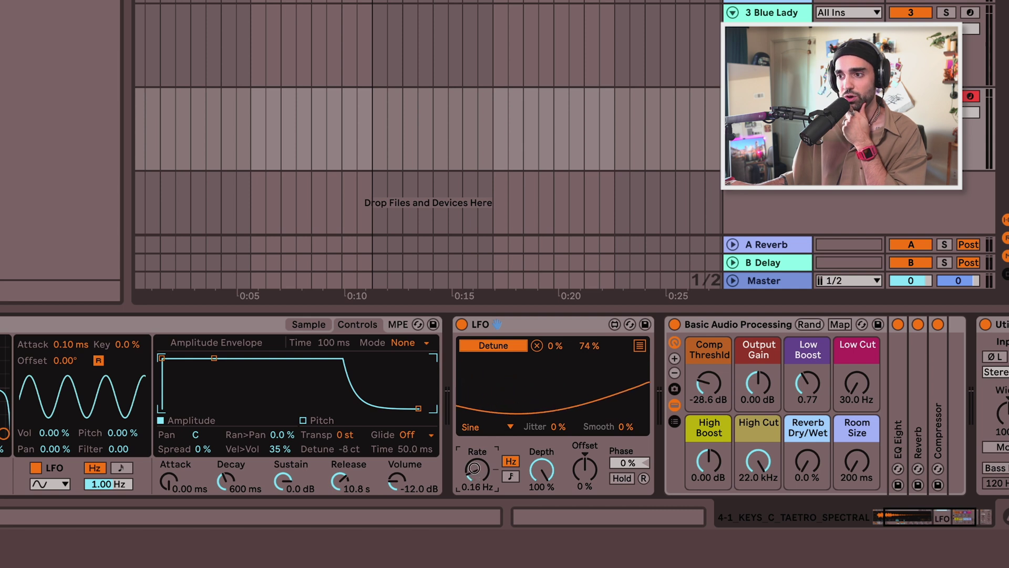
{"action": "left_click", "coordinate": [511, 477]}
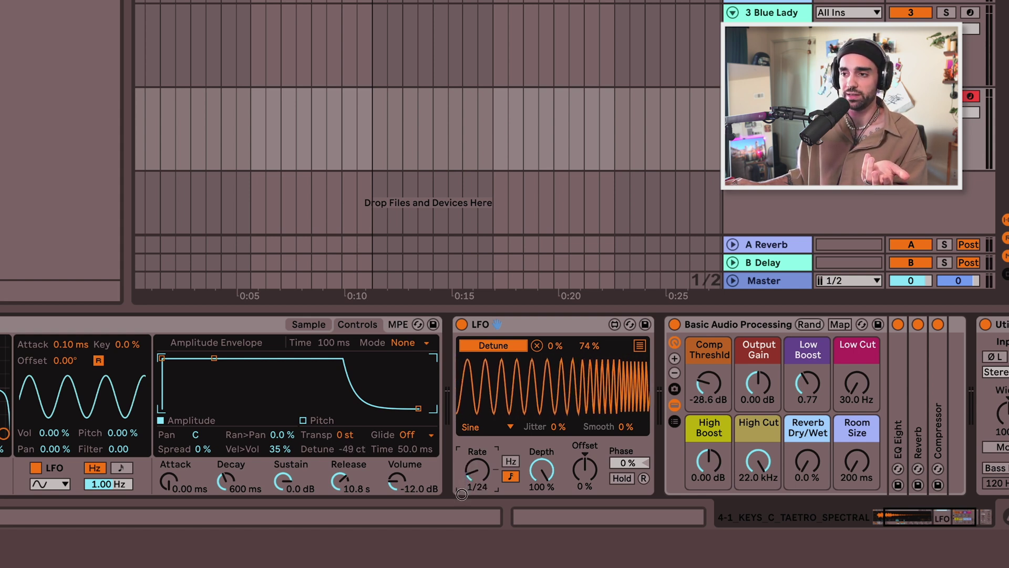
{"action": "left_click_drag", "start_coordinate": [463, 475], "coordinate": [464, 456]}
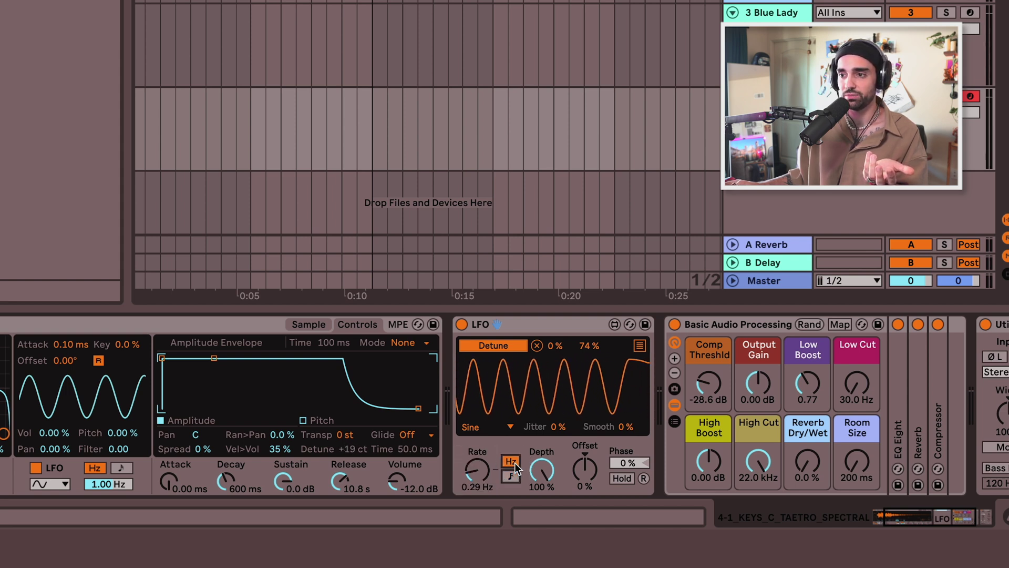
{"action": "left_click_drag", "start_coordinate": [484, 466], "coordinate": [483, 464]}
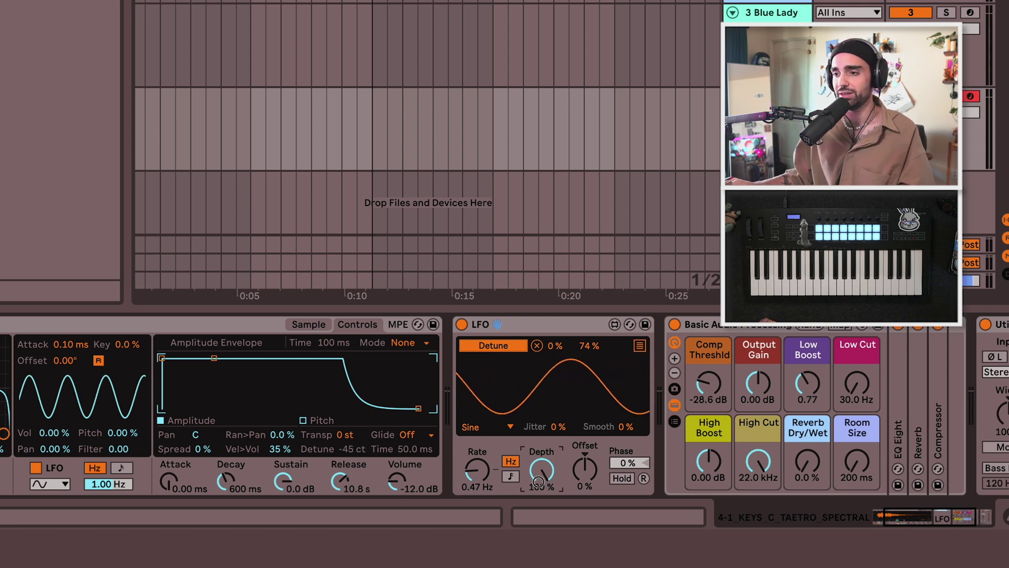
Lower the LFO depth to 52% and raise its jitter to 81%
{"action": "scroll", "coordinate": [538, 479], "scroll_direction": "down", "scroll_amount": 5}
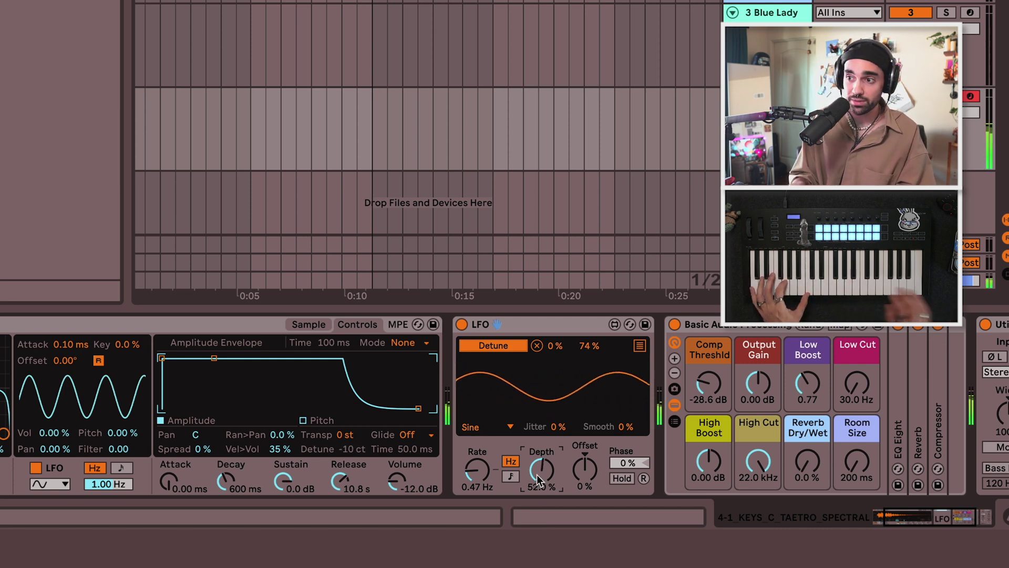
{"action": "left_click", "coordinate": [557, 429]}
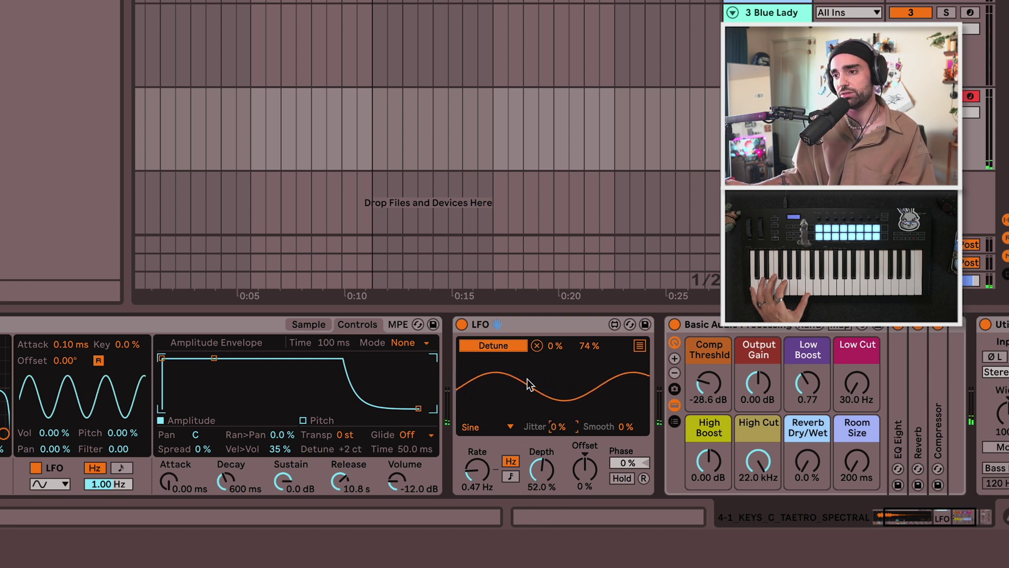
{"action": "left_click_drag", "start_coordinate": [555, 426], "coordinate": [547, 362]}
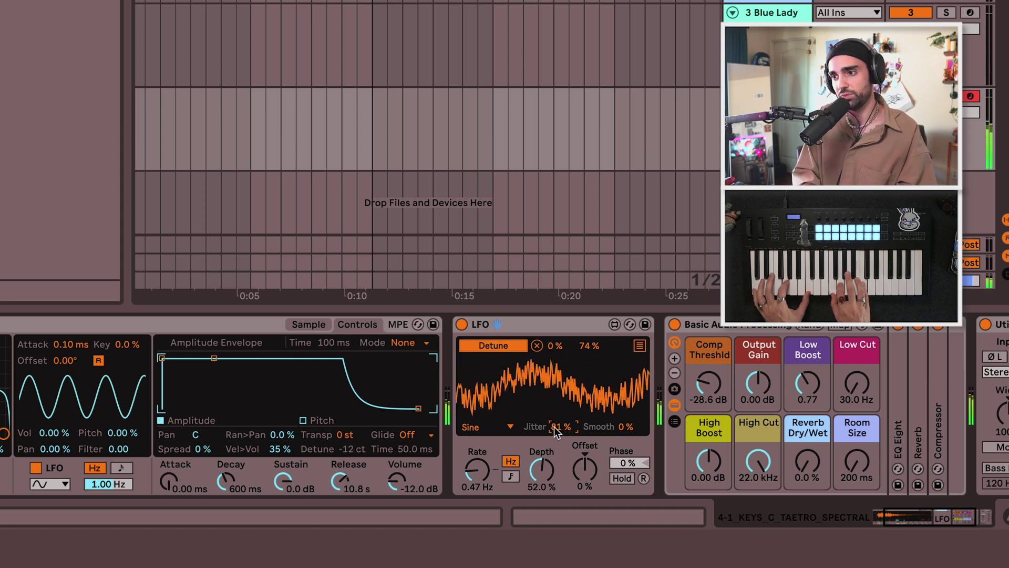
Set the LFO rate to 1.10 Hz and its depth to 75.6%, keeping the Sine waveform
{"action": "left_click_drag", "start_coordinate": [476, 469], "coordinate": [477, 462]}
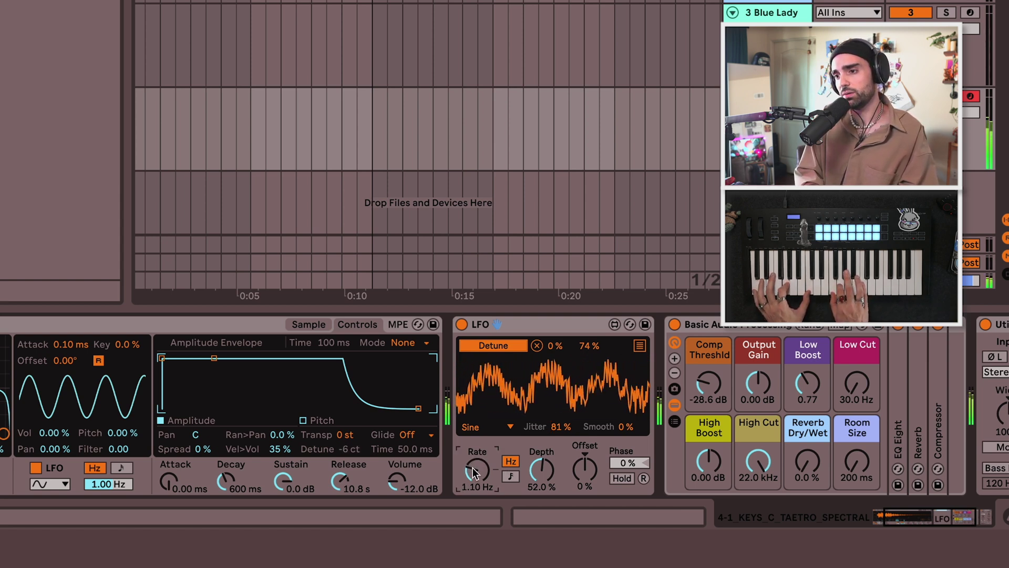
{"action": "mouse_move", "coordinate": [541, 469]}
{"action": "left_mouse_down"}
{"action": "mouse_move", "coordinate": [544, 459]}
{"action": "mouse_move", "coordinate": [548, 471]}
{"action": "left_mouse_up"}
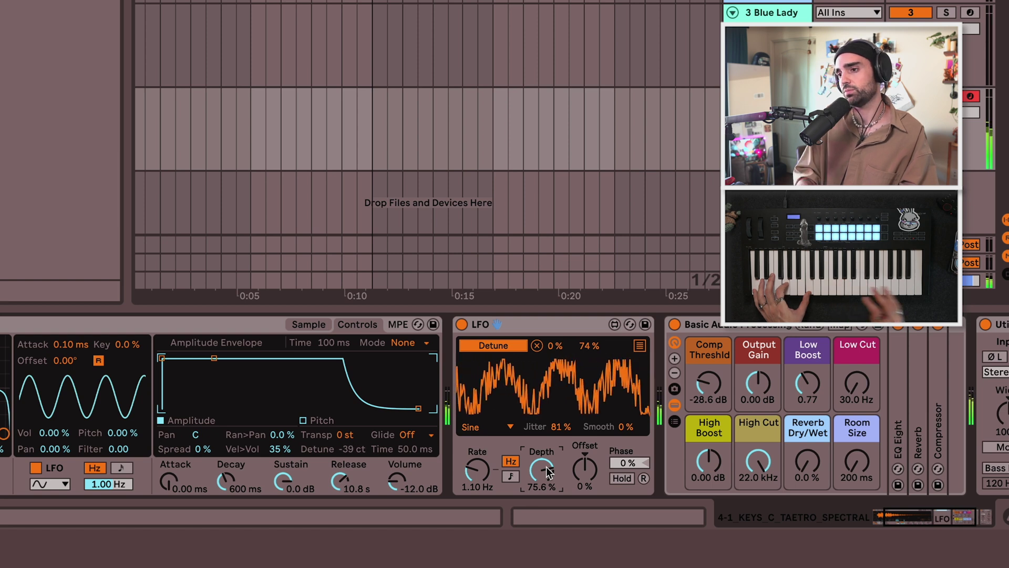
{"action": "left_click", "coordinate": [489, 428]}
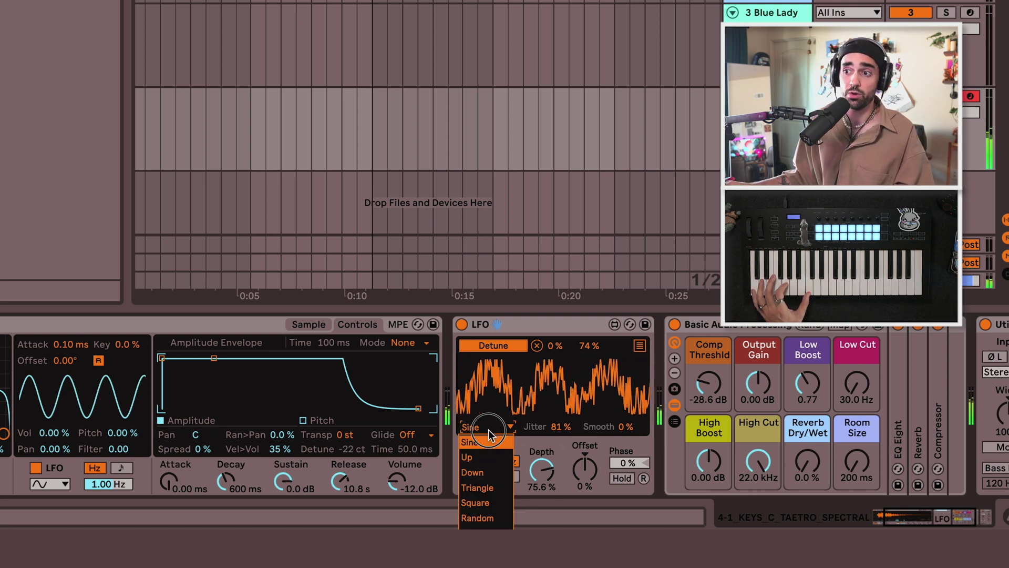
{"action": "left_click", "coordinate": [483, 442]}
Try smoothing on the LFO at 100% without jitter, and at 73% with the jitter raised to 81%
{"action": "left_click_drag", "start_coordinate": [621, 427], "coordinate": [613, 330]}
{"action": "left_click", "coordinate": [552, 430]}
{"action": "key", "text": "Delete"}
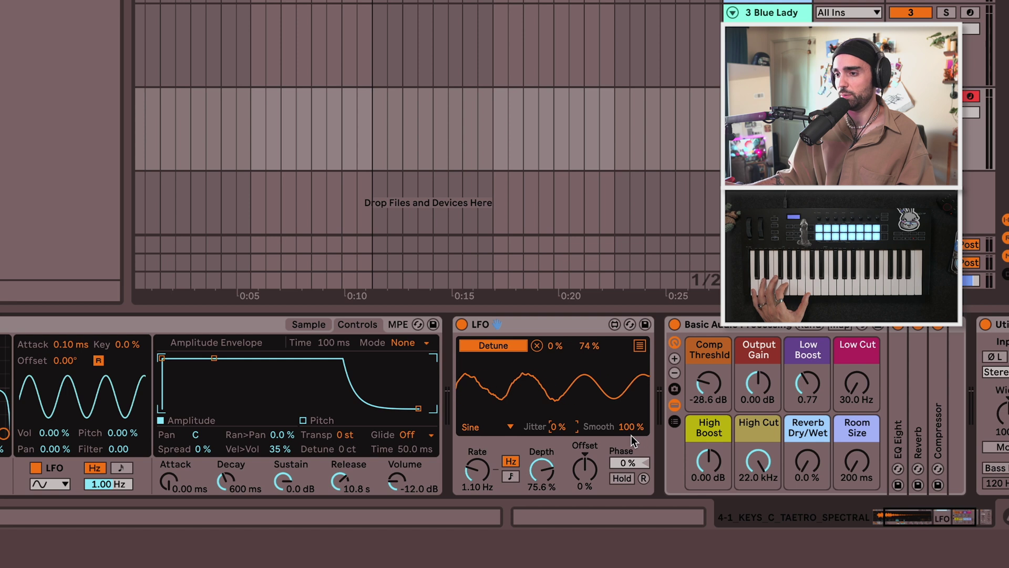
{"action": "left_click_drag", "start_coordinate": [632, 435], "coordinate": [630, 452]}
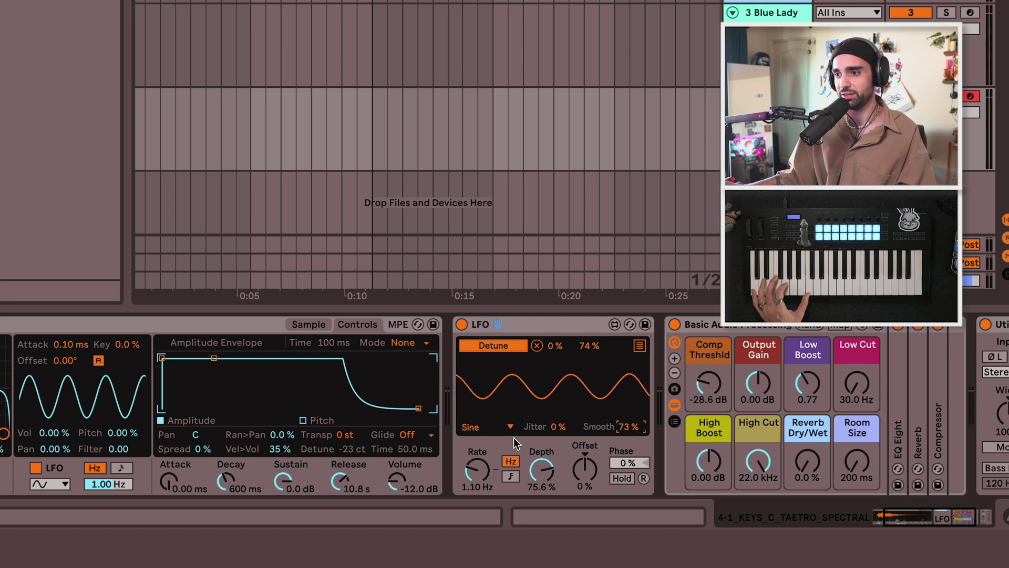
{"action": "left_click_drag", "start_coordinate": [547, 436], "coordinate": [547, 374]}
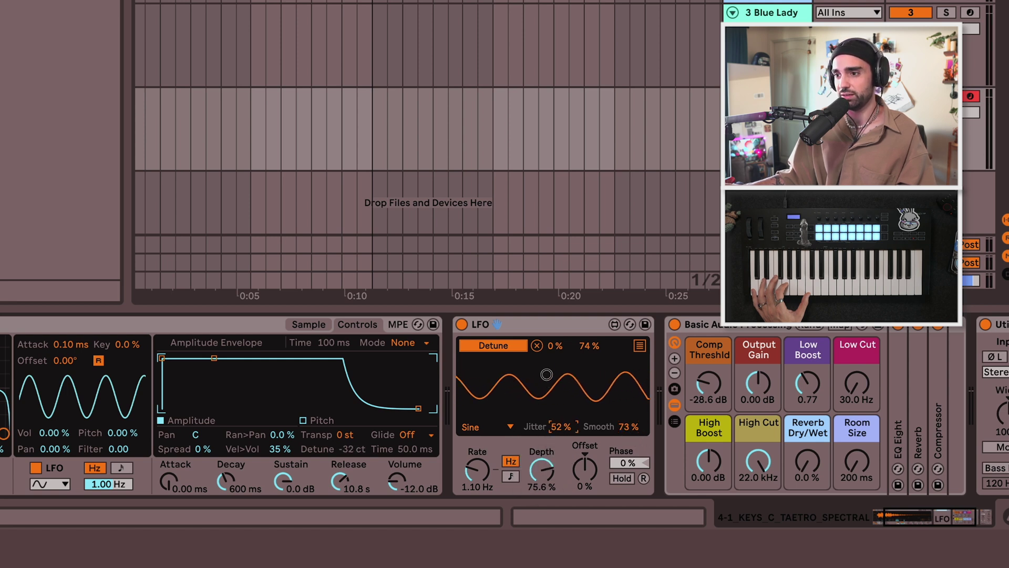
Reset the LFO's smoothing and jitter to 0%, and try the smoothing alone at 100%
{"action": "left_click", "coordinate": [626, 428]}
{"action": "key", "text": "Delete"}
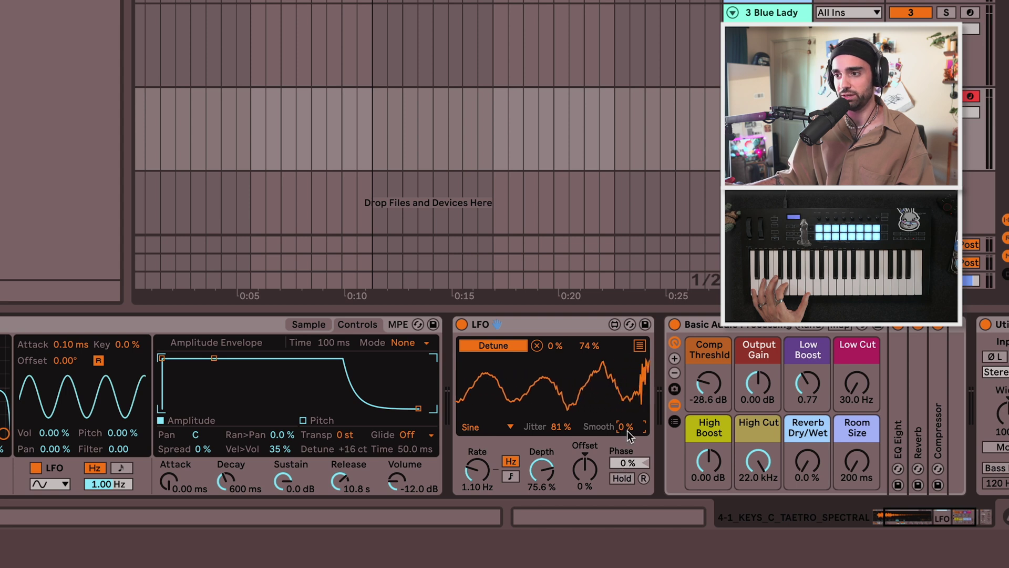
{"action": "left_click", "coordinate": [559, 430]}
{"action": "key", "text": "Delete"}
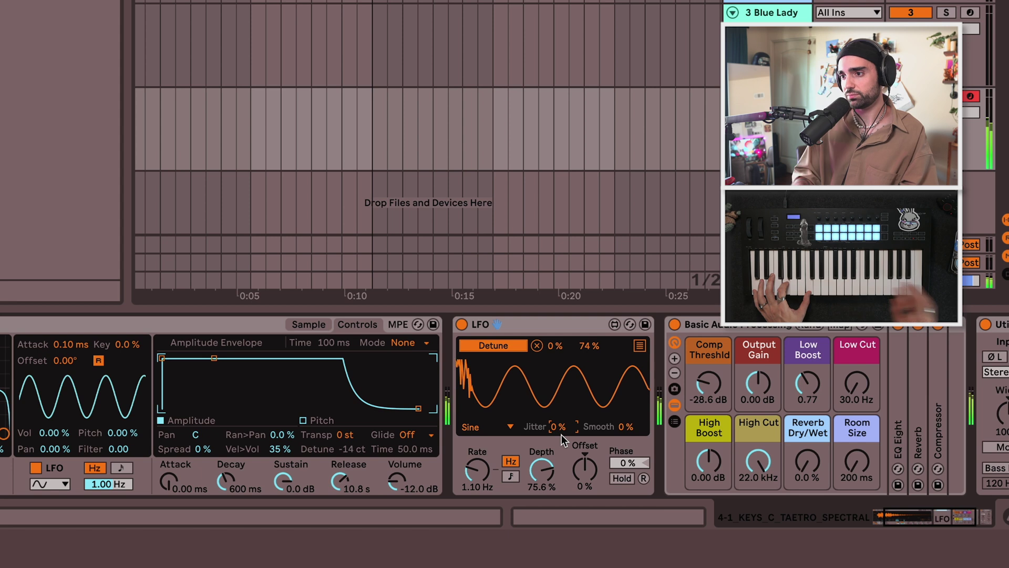
{"action": "left_click_drag", "start_coordinate": [629, 429], "coordinate": [609, 285]}
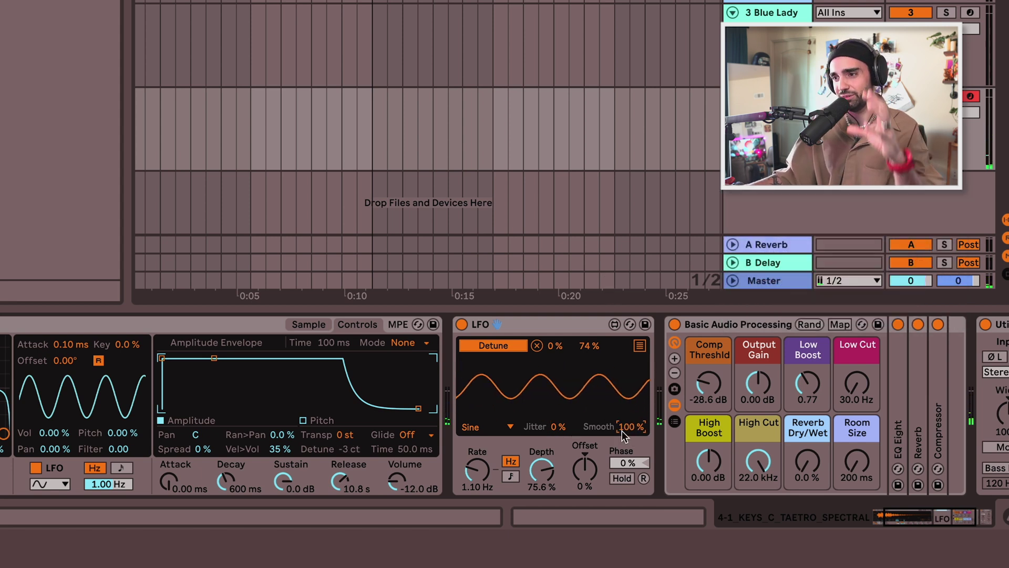
Set the LFO depth to 70.1% and its jitter to 92% with smoothing at 0%
{"action": "left_click", "coordinate": [548, 474]}
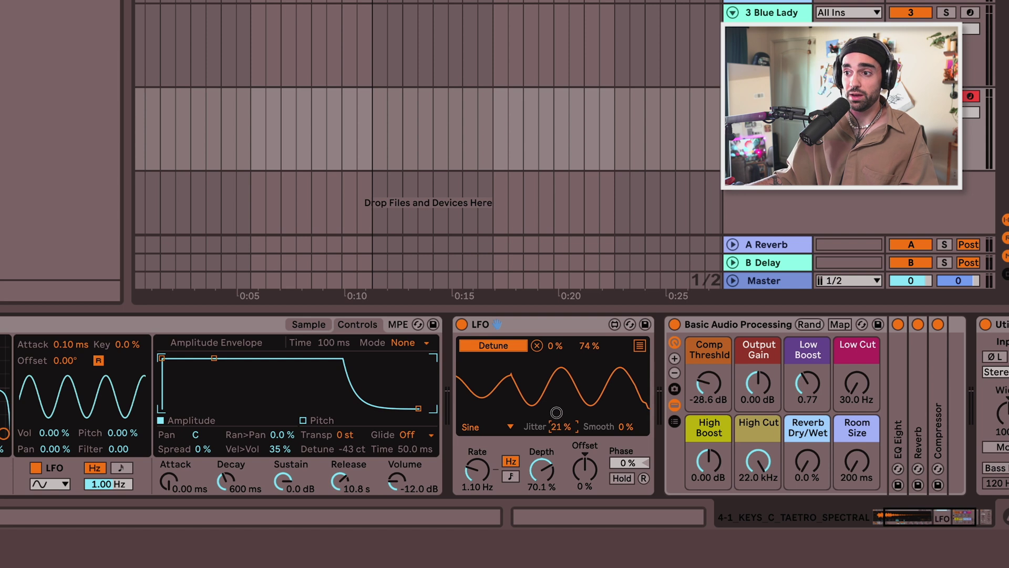
{"action": "left_click_drag", "start_coordinate": [559, 427], "coordinate": [555, 367]}
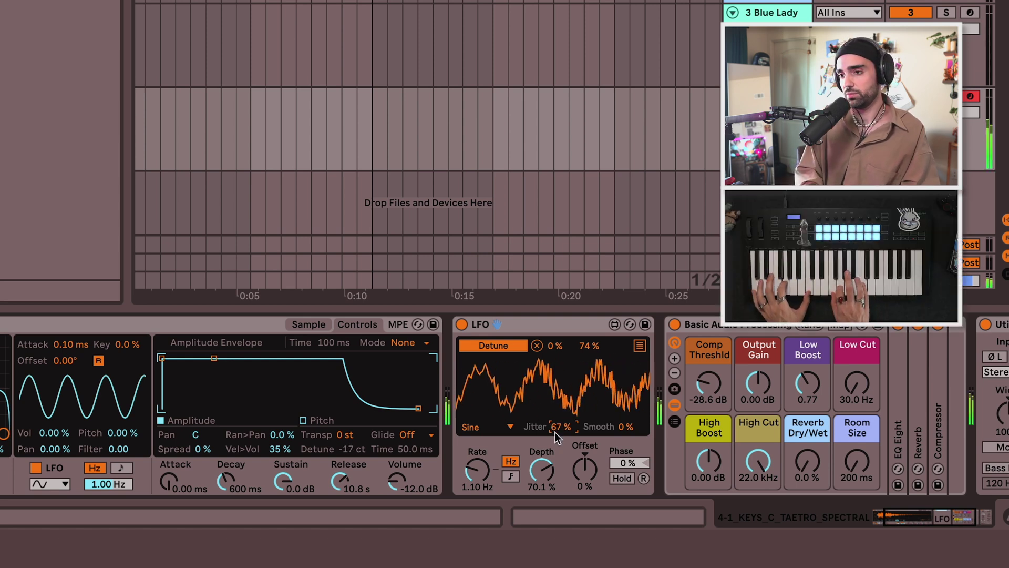
{"action": "left_click_drag", "start_coordinate": [554, 432], "coordinate": [557, 407]}
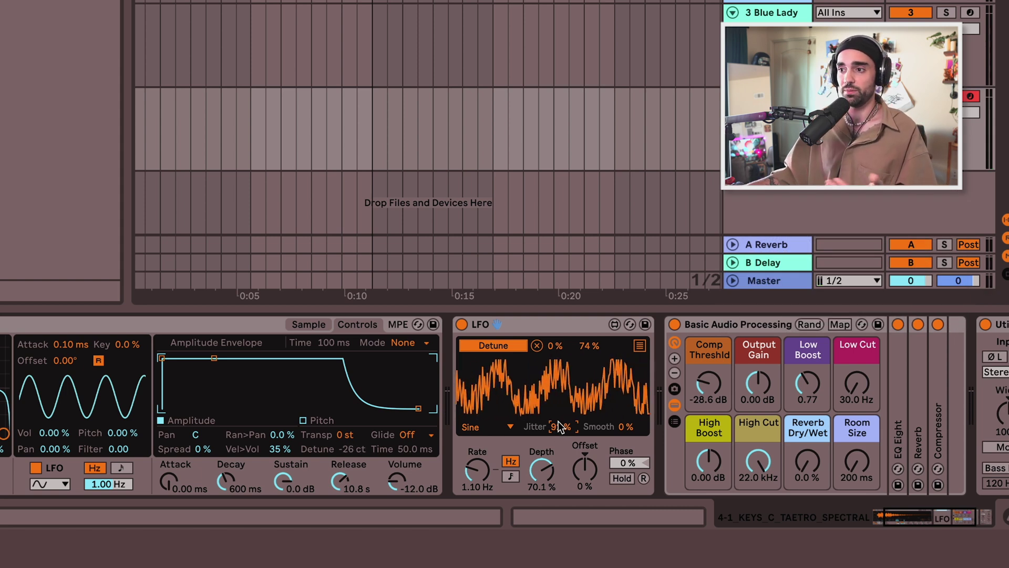
{"action": "left_click", "coordinate": [639, 347]}
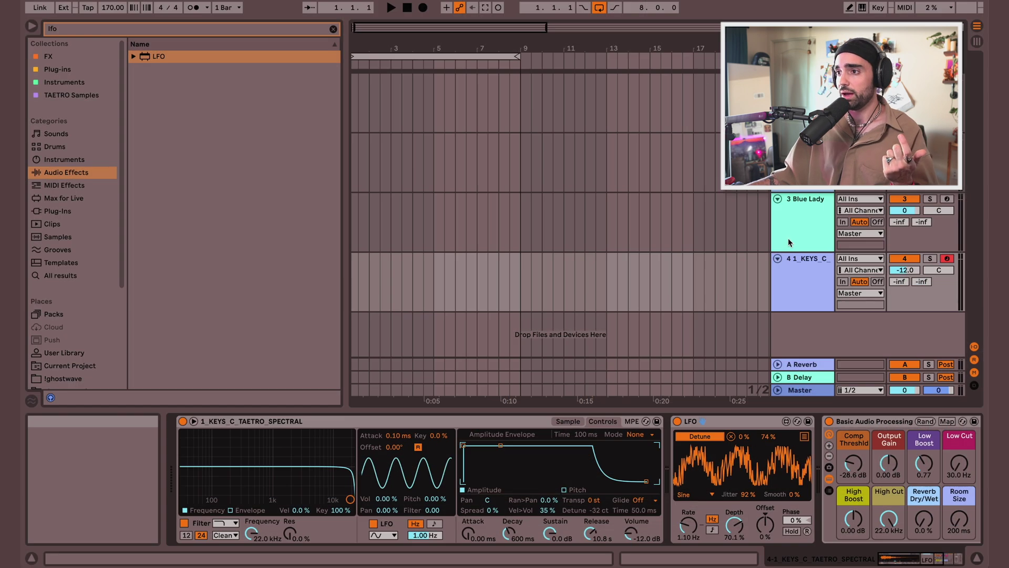
Select and arm the Blue Lady track, try its Pitch Drift macro at about 47%, and reset the macro to 0%
{"action": "left_click", "coordinate": [788, 242]}
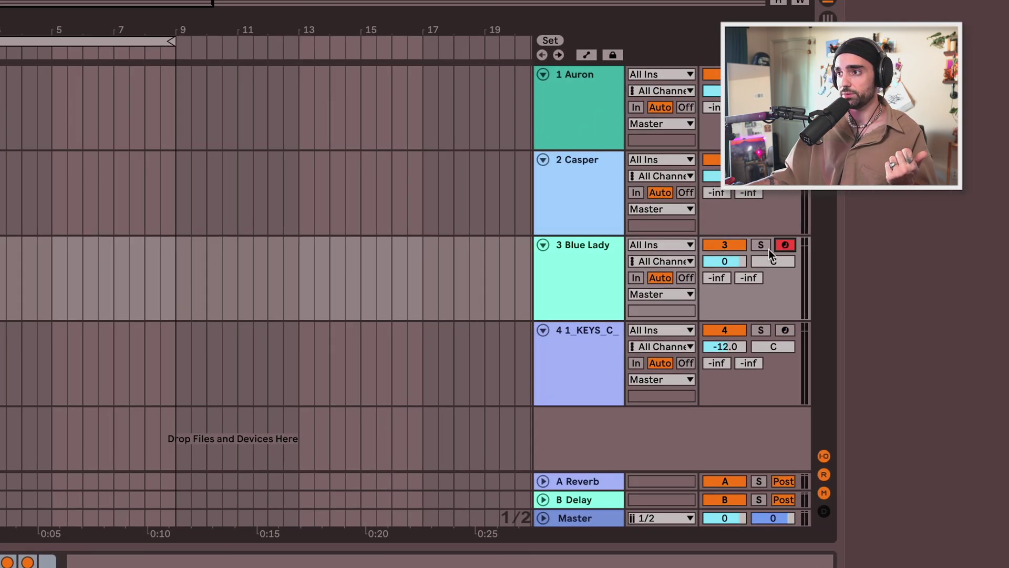
{"action": "left_click", "coordinate": [799, 228]}
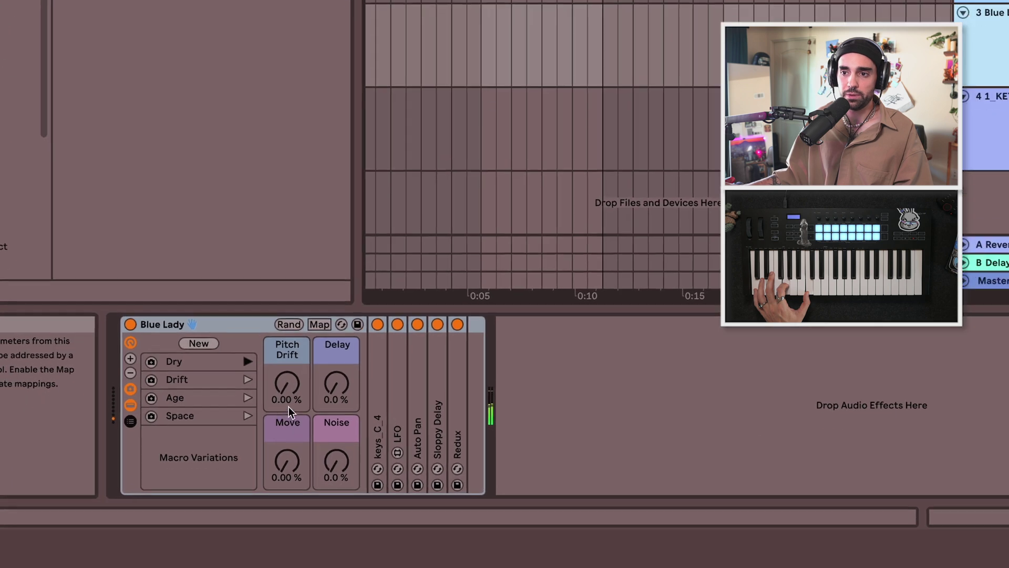
{"action": "left_click", "coordinate": [289, 395]}
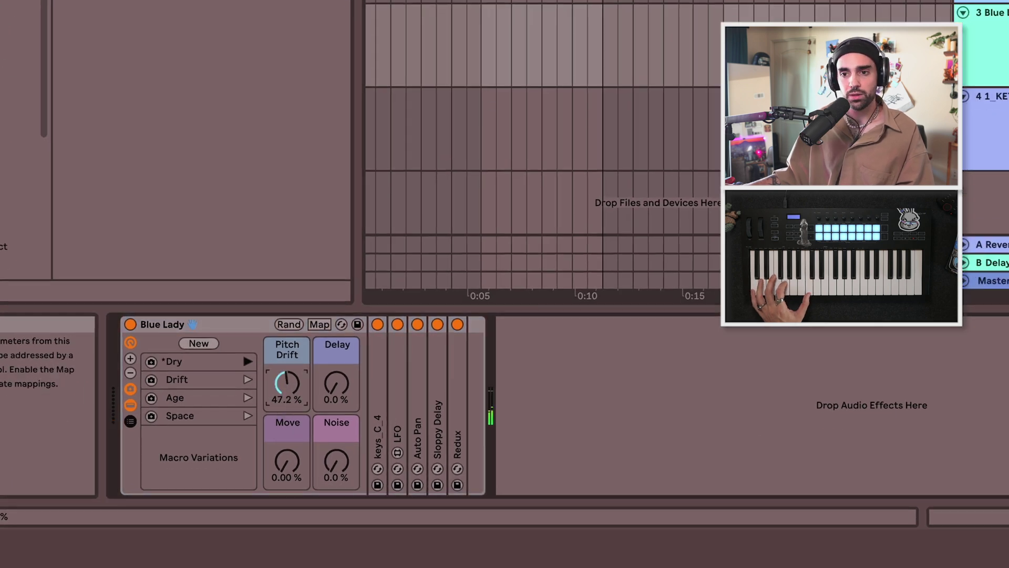
{"action": "key", "text": "Delete"}
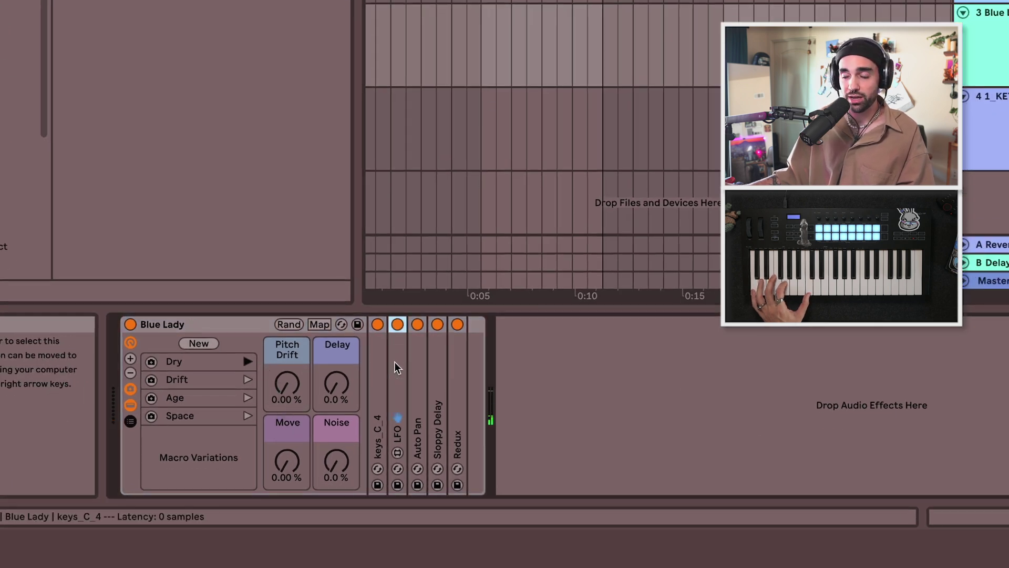
Unfold the LFO inside the Blue Lady rack, sweep Pitch Drift up to 100% and down to 29.1%, and fold the LFO again
{"action": "double_click", "coordinate": [394, 361]}
{"action": "left_click_drag", "start_coordinate": [463, 483], "coordinate": [463, 468]}
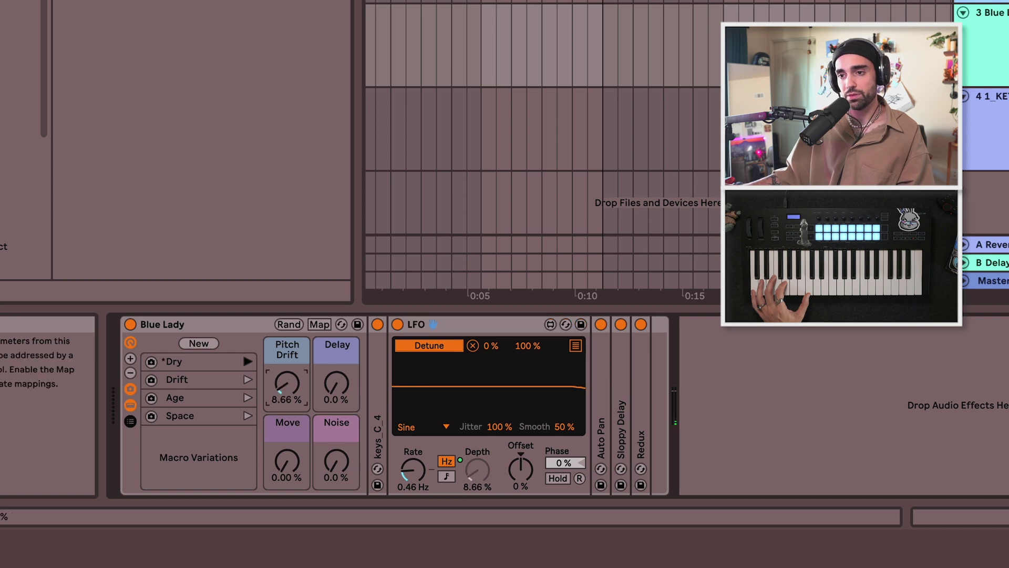
{"action": "left_click_drag", "start_coordinate": [284, 391], "coordinate": [284, 352]}
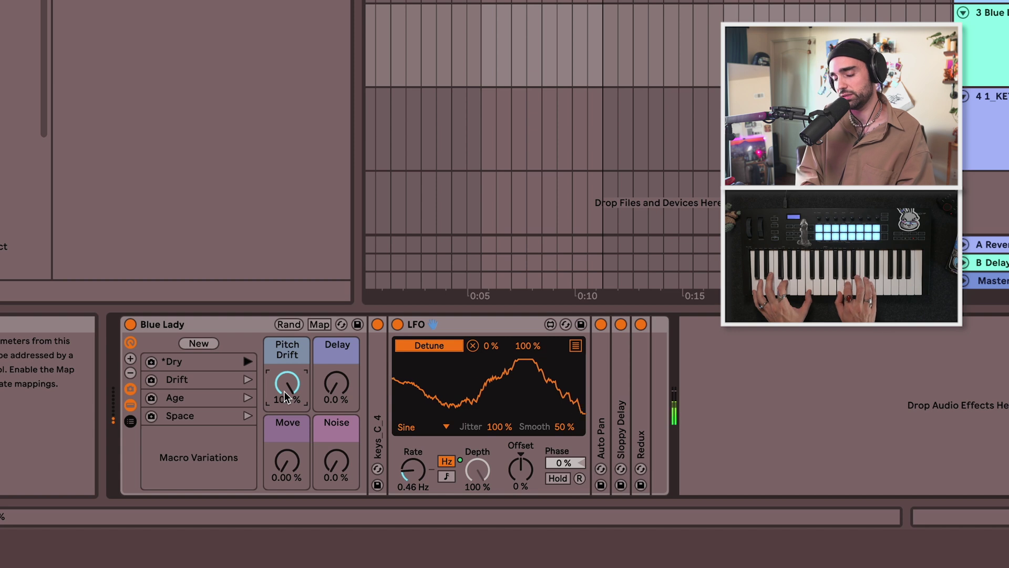
{"action": "left_click_drag", "start_coordinate": [284, 398], "coordinate": [284, 445]}
{"action": "double_click", "coordinate": [484, 323]}
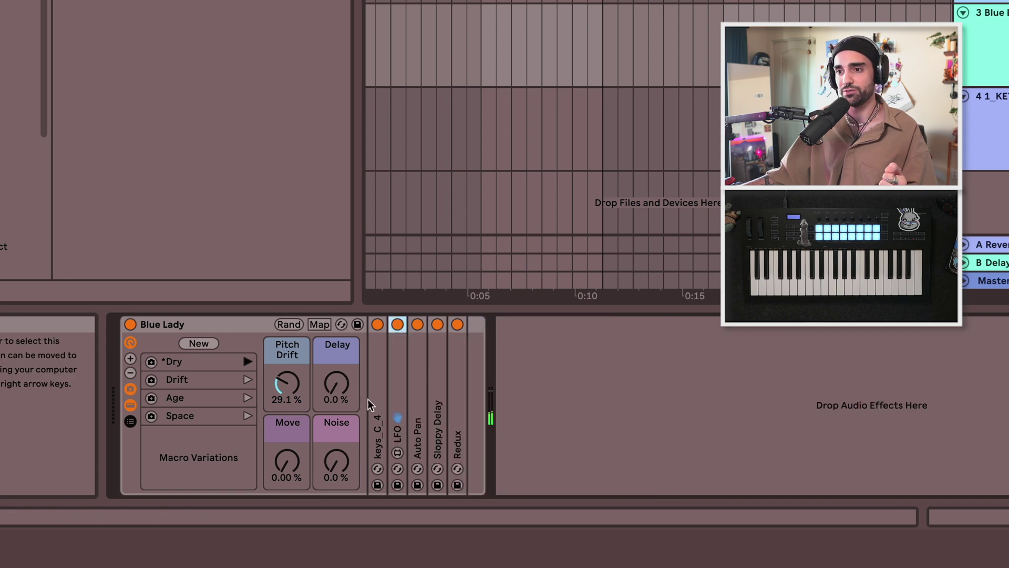
Set Blue Lady's Pitch Drift macro to 100% and select the 1_KEYS_C sampler track again
{"action": "left_click_drag", "start_coordinate": [288, 387], "coordinate": [288, 372]}
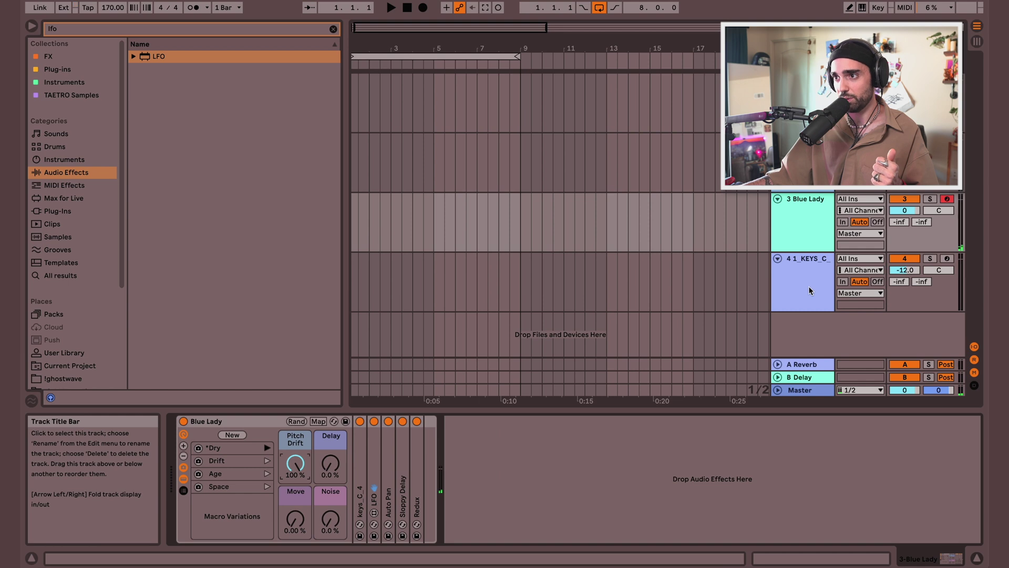
{"action": "left_click", "coordinate": [809, 291]}
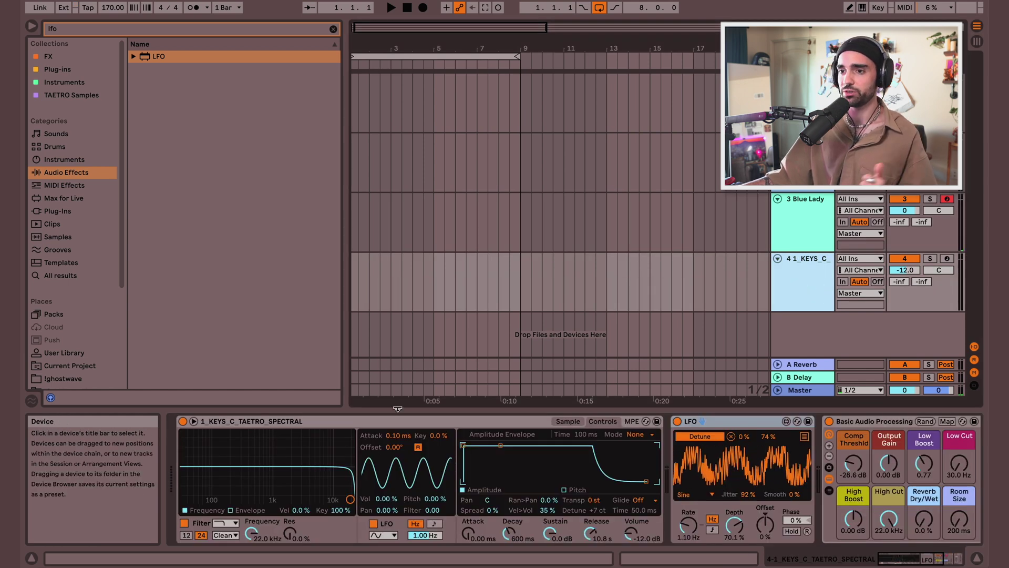
Group the 1_KEYS_C sampler and its LFO into an instrument rack and show the rack's macro controls
{"action": "left_click", "coordinate": [388, 421]}
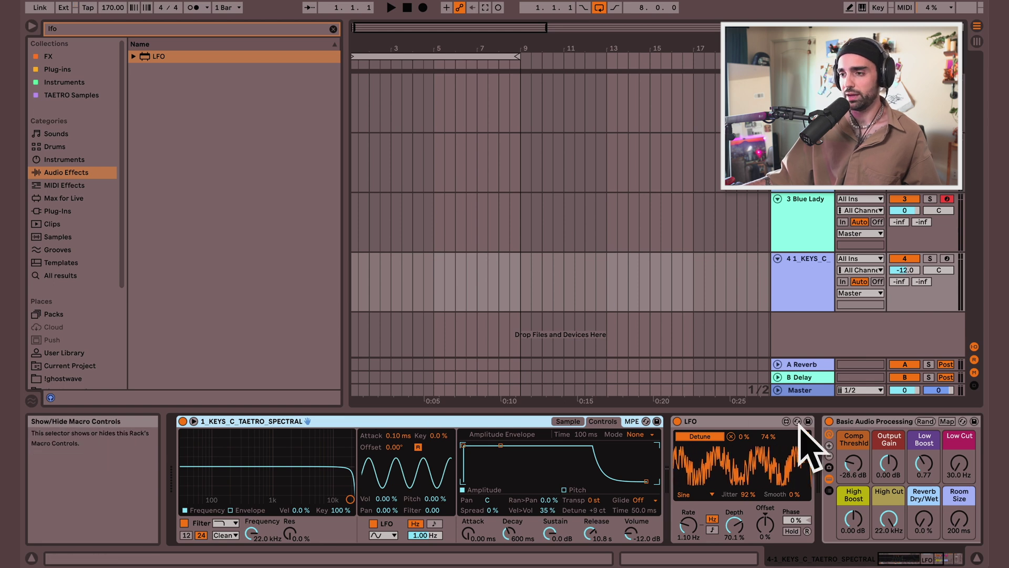
{"action": "left_click", "coordinate": [730, 424]}
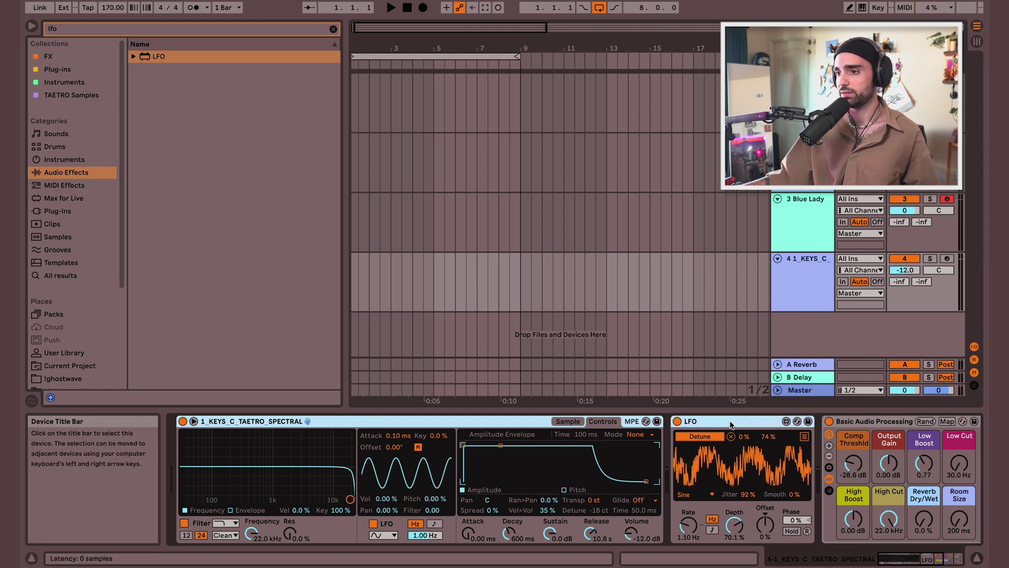
{"action": "right_click", "coordinate": [731, 423]}
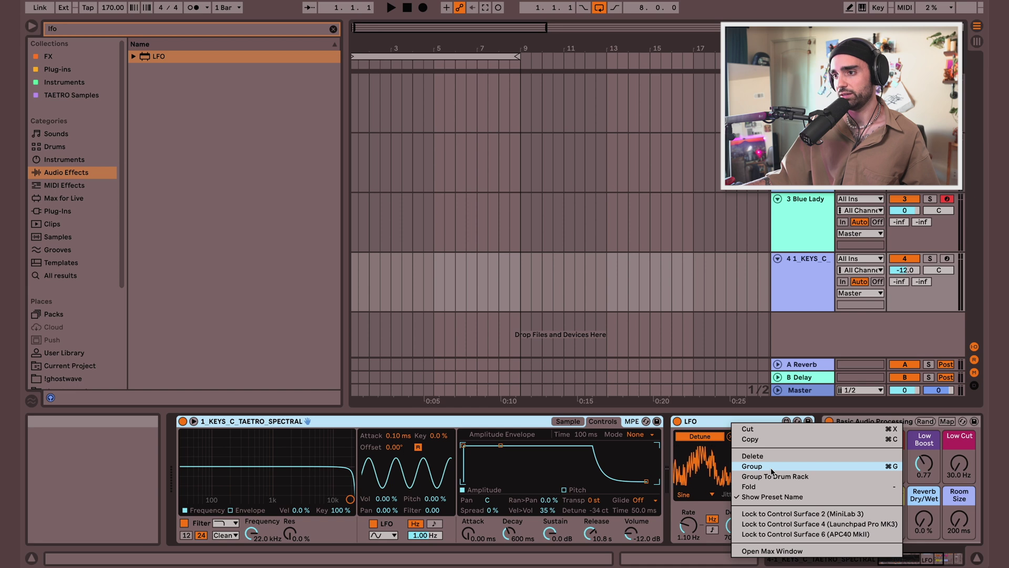
{"action": "left_click", "coordinate": [771, 467]}
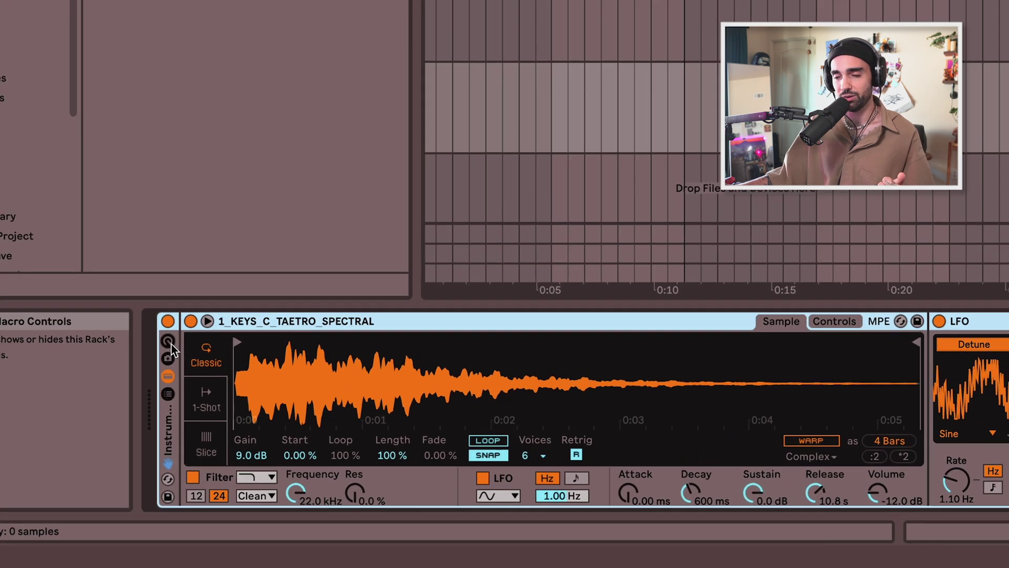
{"action": "left_click", "coordinate": [185, 435]}
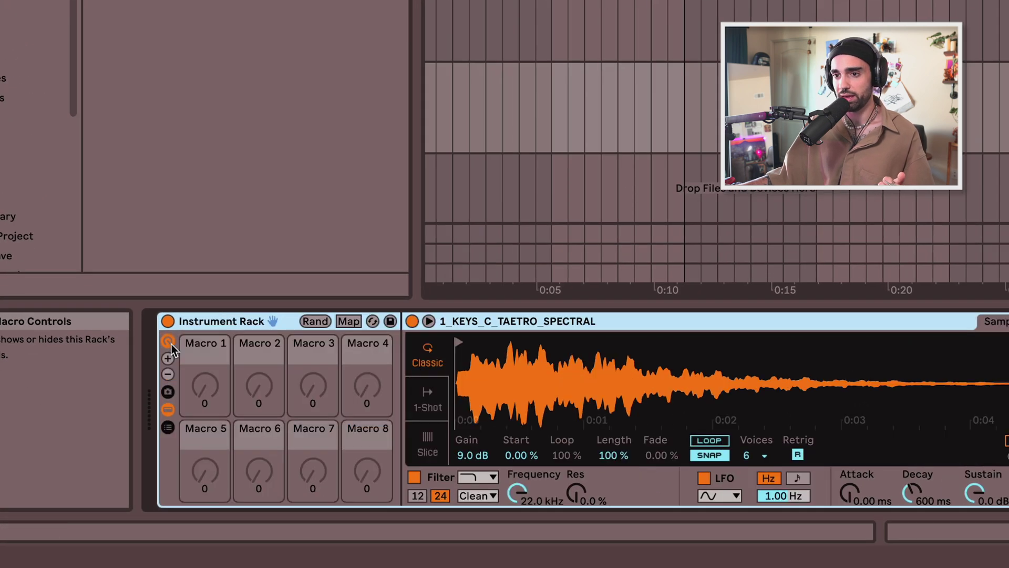
{"action": "scroll", "coordinate": [217, 376], "scroll_direction": "right", "scroll_amount": 1}
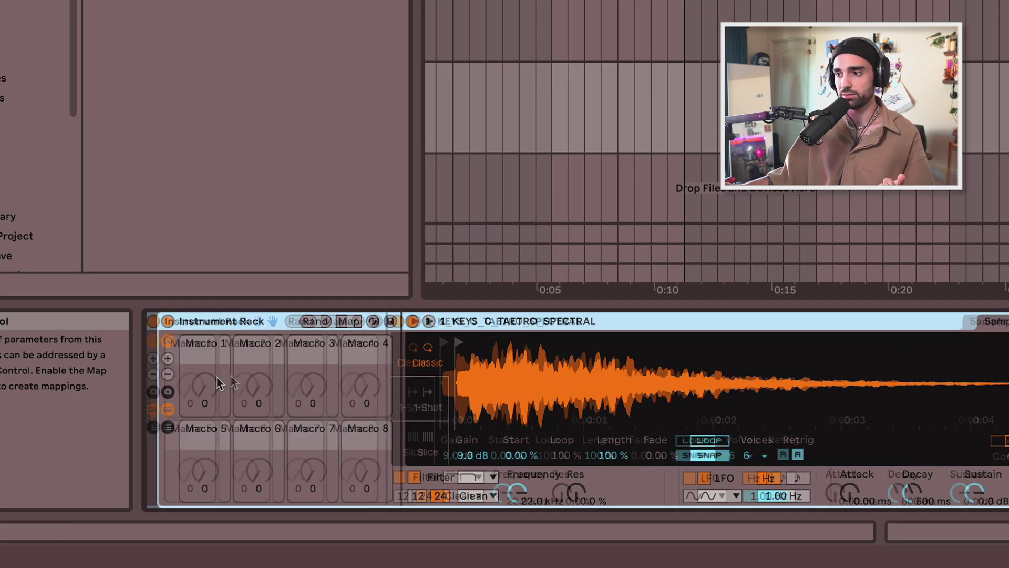
Map the LFO's Depth parameter to the first macro of the instrument rack
{"action": "left_click", "coordinate": [348, 321]}
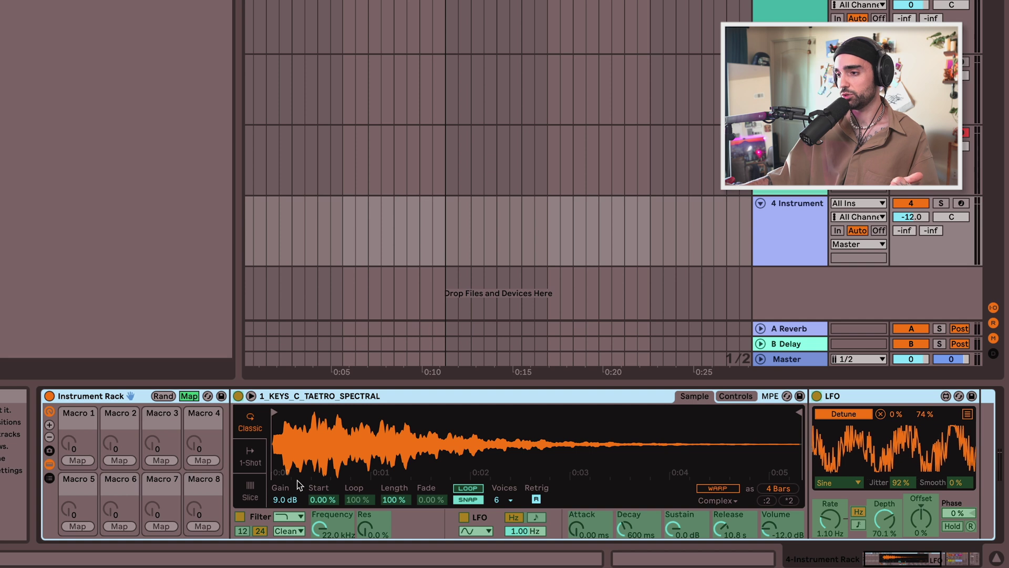
{"action": "scroll", "coordinate": [299, 484], "scroll_direction": "right", "scroll_amount": 5}
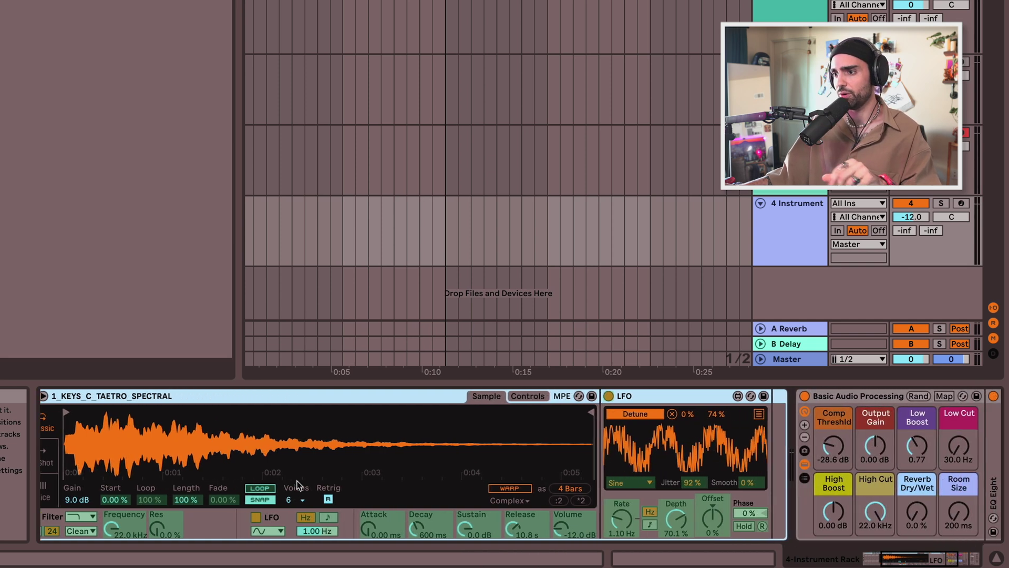
{"action": "scroll", "coordinate": [297, 484], "scroll_direction": "left", "scroll_amount": 5}
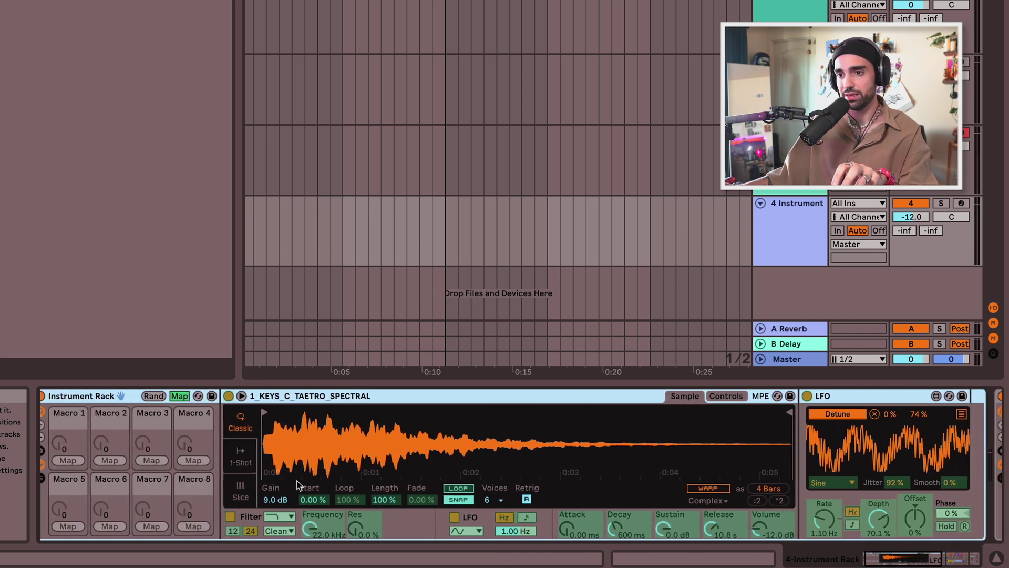
{"action": "scroll", "coordinate": [298, 484], "scroll_direction": "right", "scroll_amount": 10}
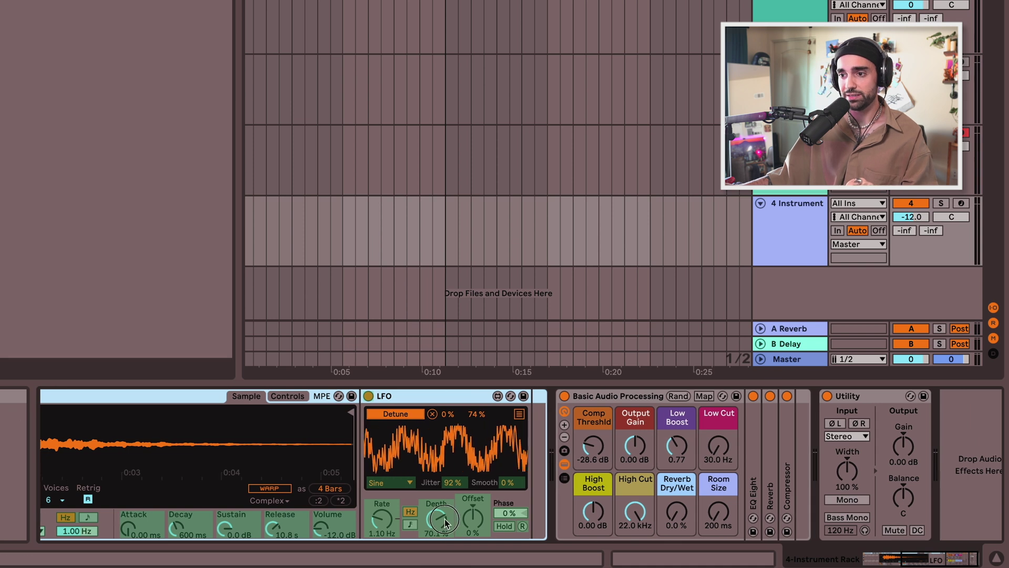
{"action": "left_click", "coordinate": [442, 520]}
{"action": "scroll", "coordinate": [124, 443], "scroll_direction": "left", "scroll_amount": 10}
{"action": "left_click", "coordinate": [86, 460]}
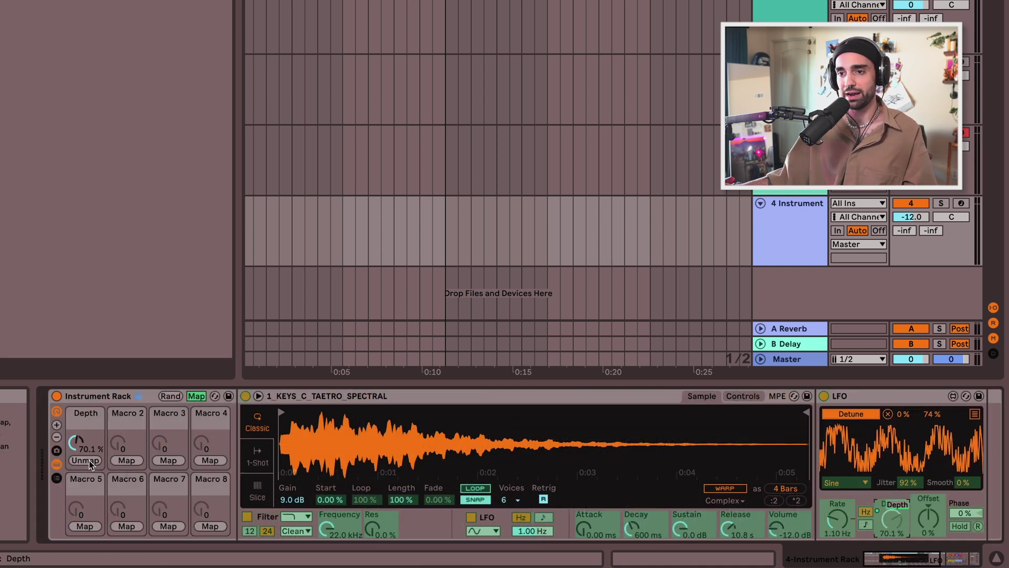
Fold the LFO device and sweep the rack's Depth macro from 0% up to 100% while playing notes
{"action": "scroll", "coordinate": [235, 437], "scroll_direction": "right", "scroll_amount": 3}
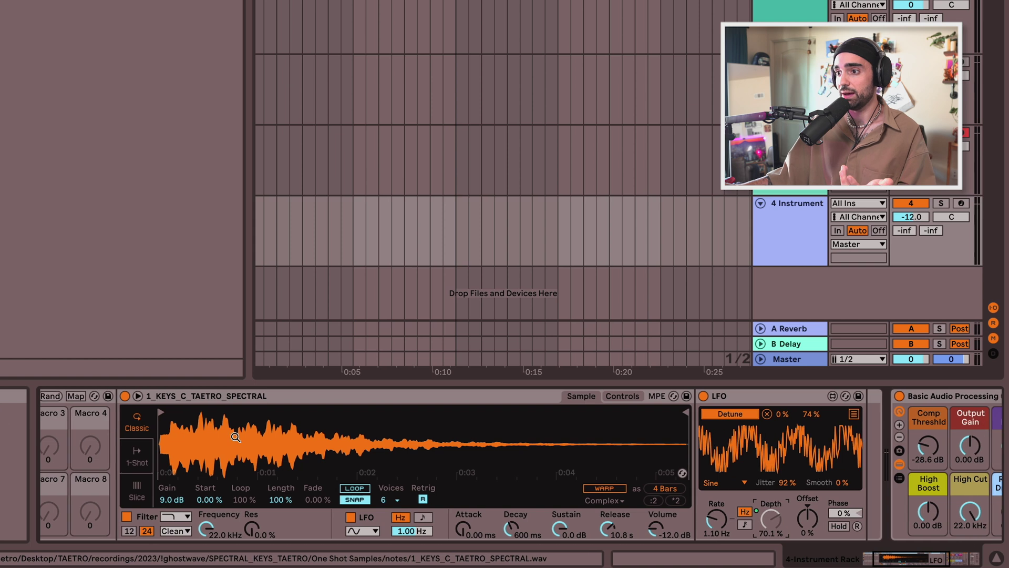
{"action": "double_click", "coordinate": [753, 396]}
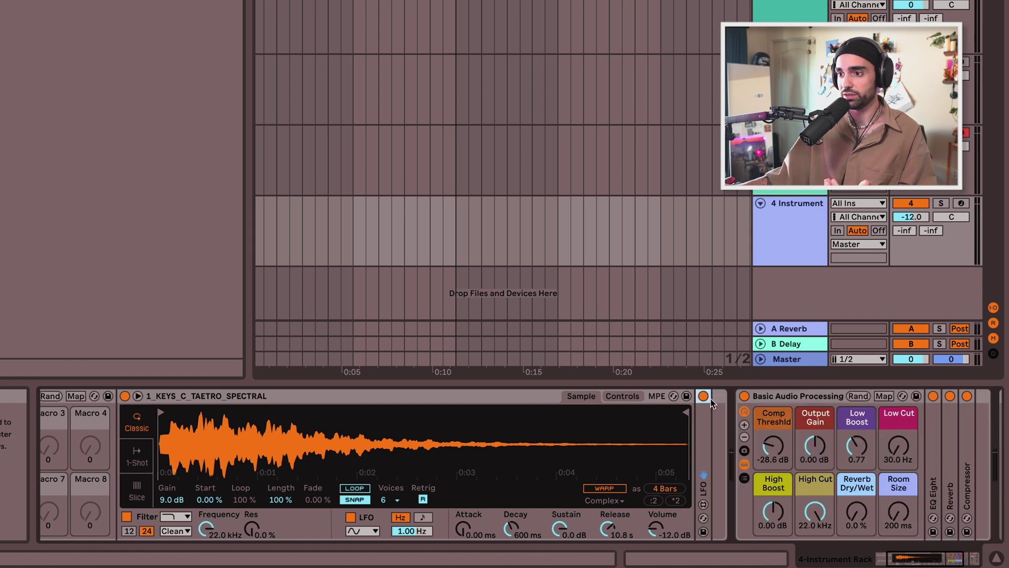
{"action": "scroll", "coordinate": [725, 398], "scroll_direction": "left", "scroll_amount": 3}
{"action": "left_click", "coordinate": [733, 398]}
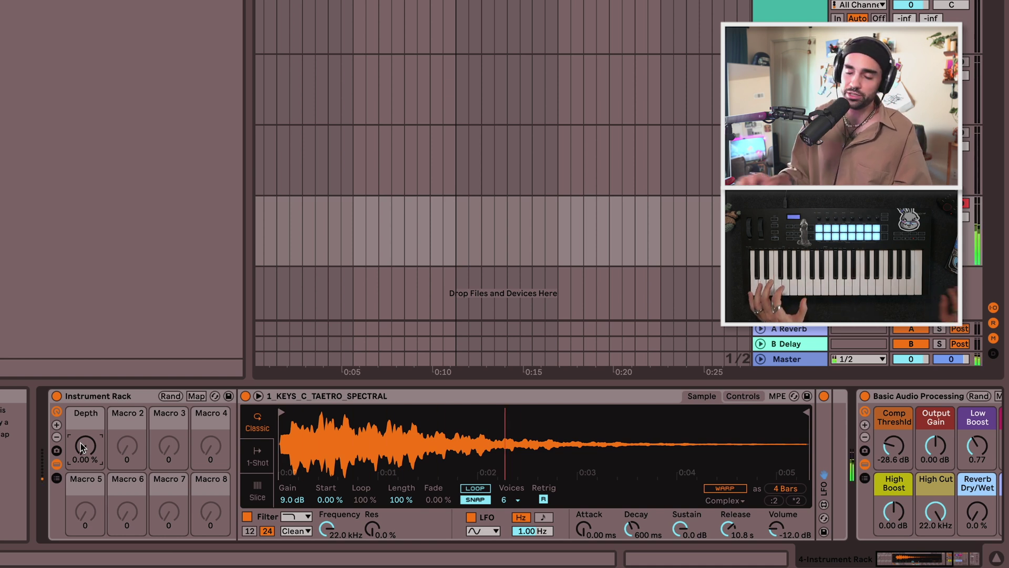
{"action": "left_click_drag", "start_coordinate": [83, 446], "coordinate": [83, 436]}
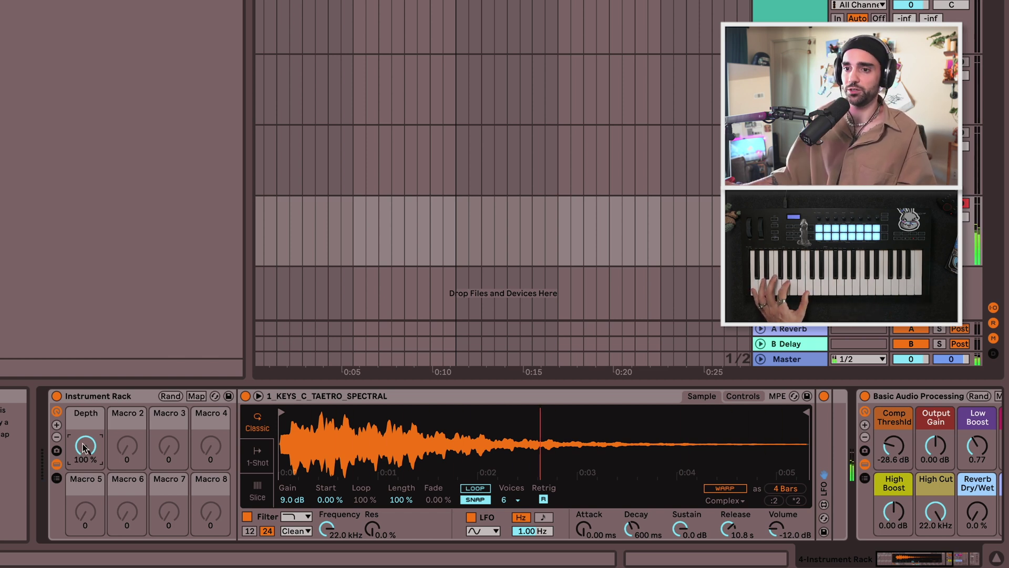
Rename the Depth macro to Pitch Drift and colour it purple
{"action": "right_click", "coordinate": [82, 427]}
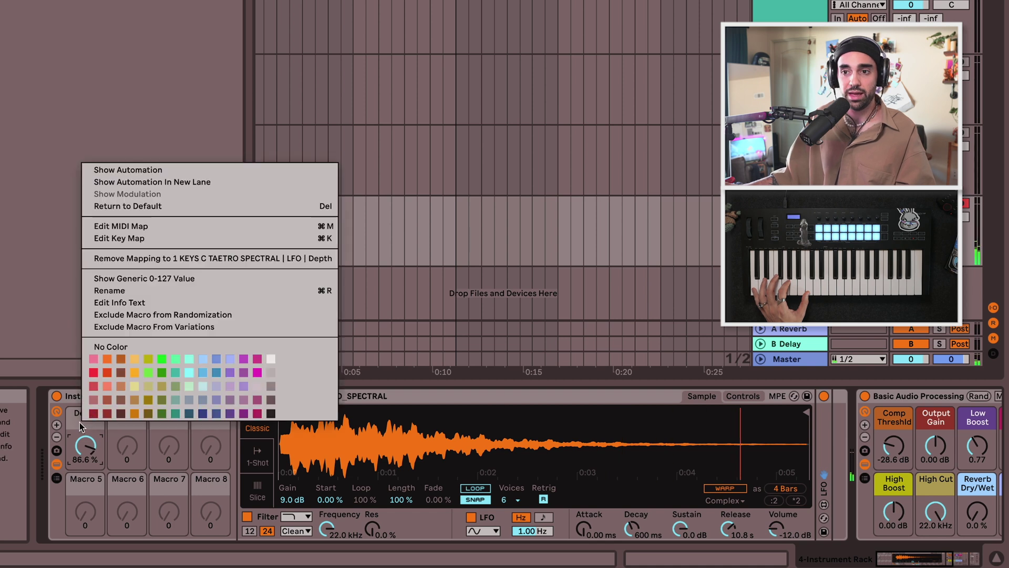
{"action": "left_click", "coordinate": [119, 291]}
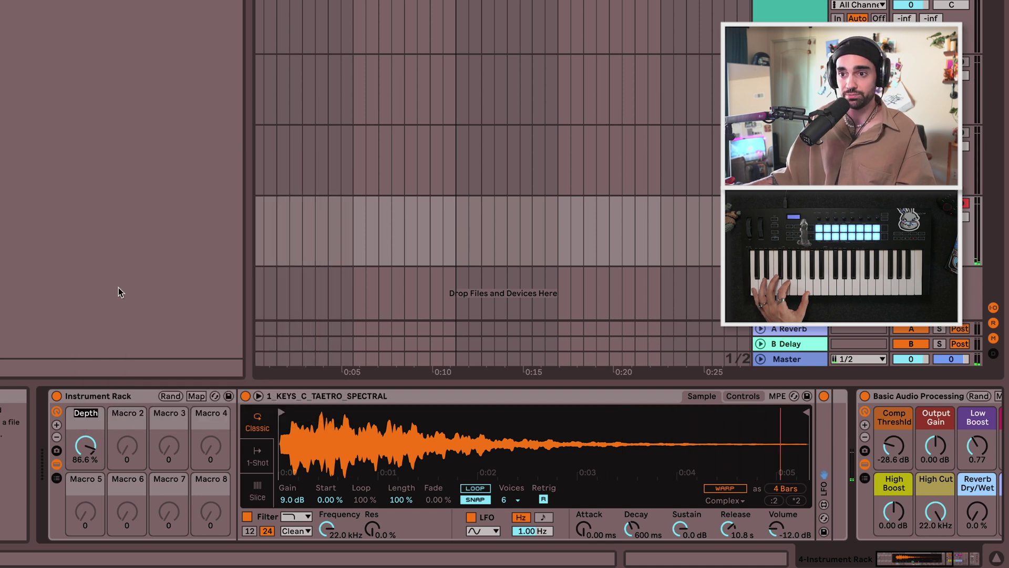
{"action": "type", "text": "Pitch Drift"}
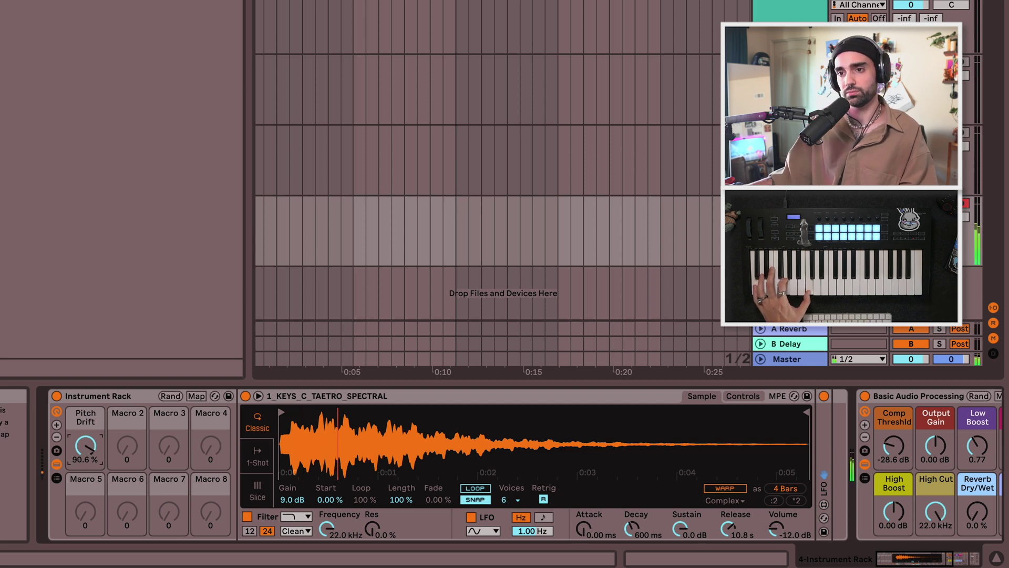
{"action": "right_click", "coordinate": [100, 421]}
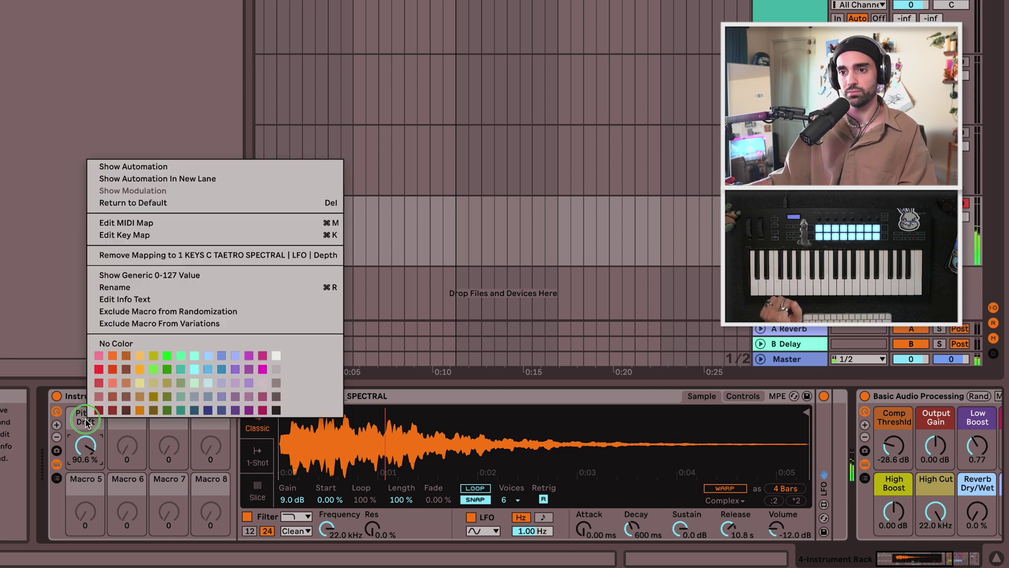
{"action": "left_click", "coordinate": [260, 384]}
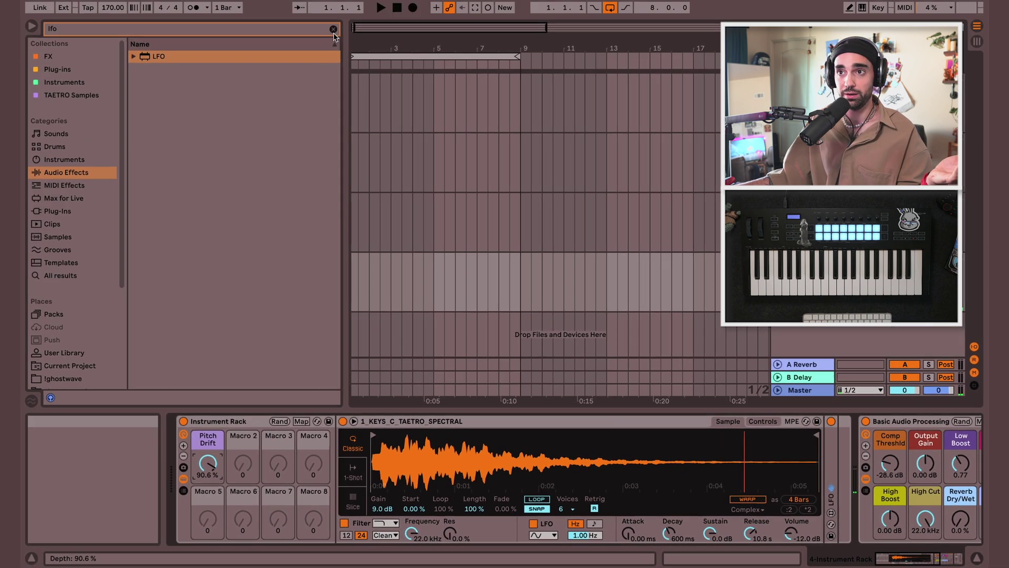
Search the audio effects for "reverb" and add the Reverb device inside the rack after the LFO
{"action": "left_click", "coordinate": [310, 33]}
{"action": "type", "text": "reverb"}
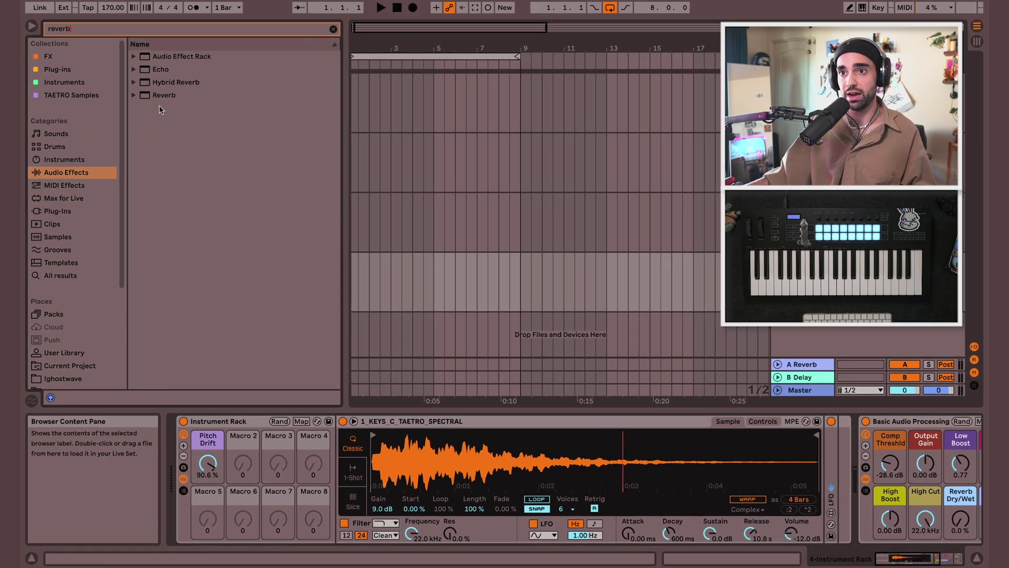
{"action": "left_click_drag", "start_coordinate": [160, 95], "coordinate": [839, 450]}
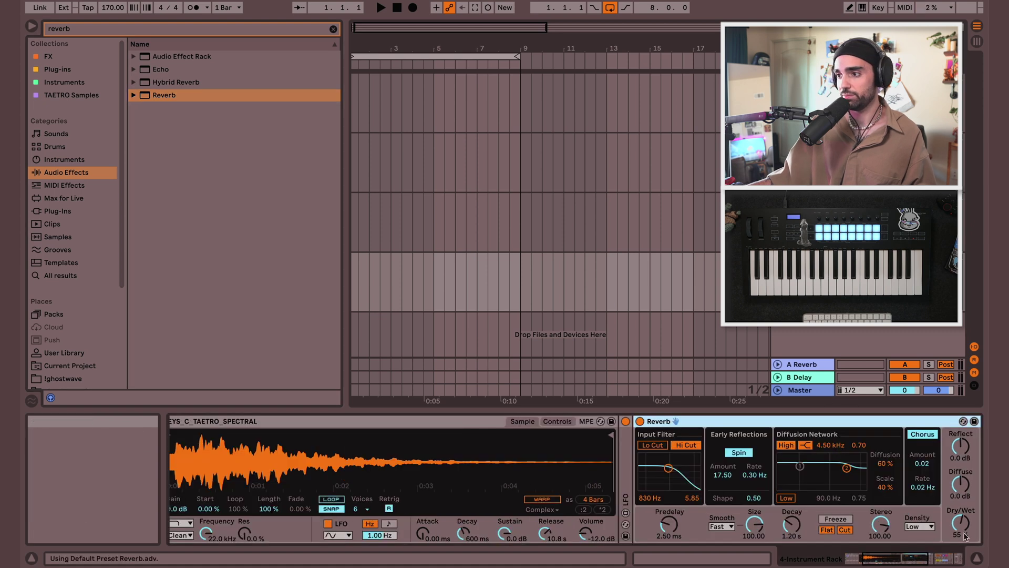
Map the Reverb's Dry/Wet to the second macro and set that macro to about 54%
{"action": "scroll", "coordinate": [961, 529], "scroll_direction": "left", "scroll_amount": 5}
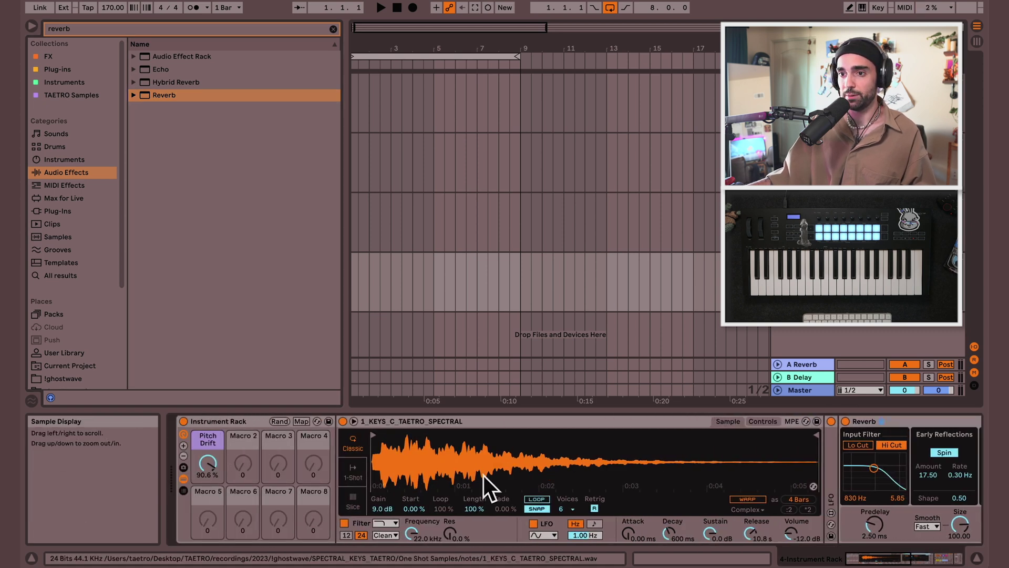
{"action": "left_click", "coordinate": [301, 422]}
{"action": "scroll", "coordinate": [939, 524], "scroll_direction": "right", "scroll_amount": 5}
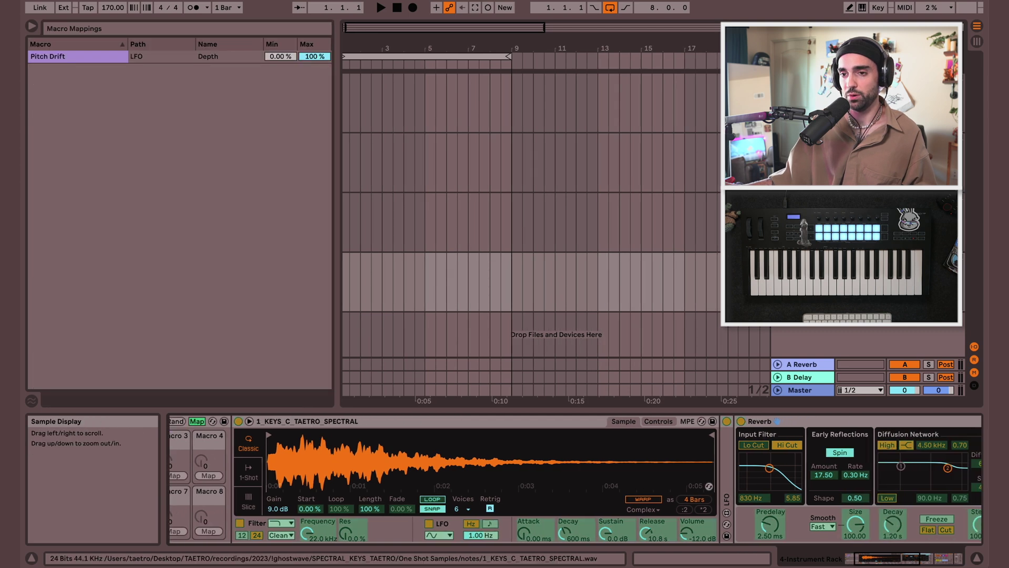
{"action": "left_click", "coordinate": [940, 524]}
{"action": "scroll", "coordinate": [940, 524], "scroll_direction": "left", "scroll_amount": 5}
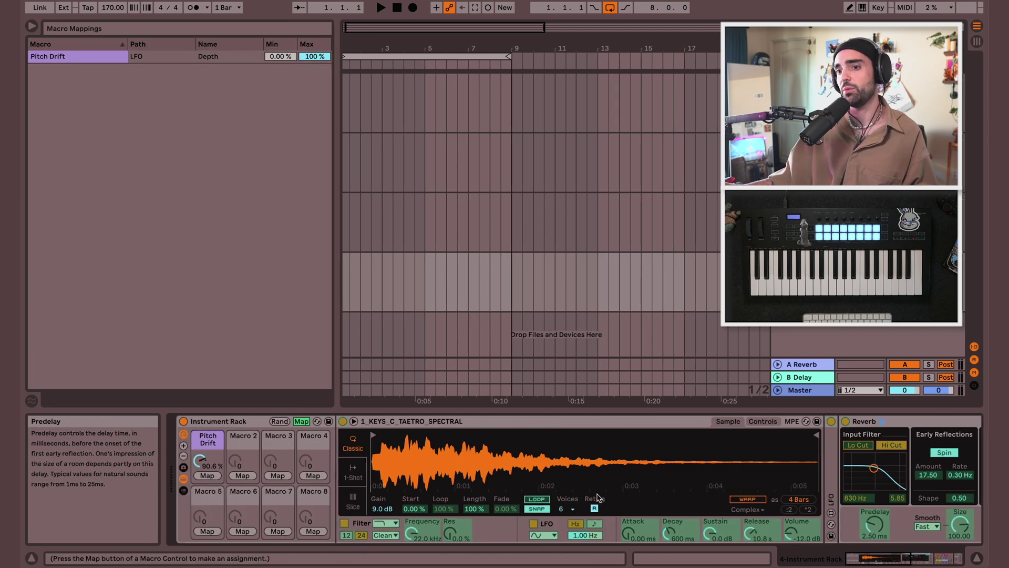
{"action": "left_click", "coordinate": [242, 475]}
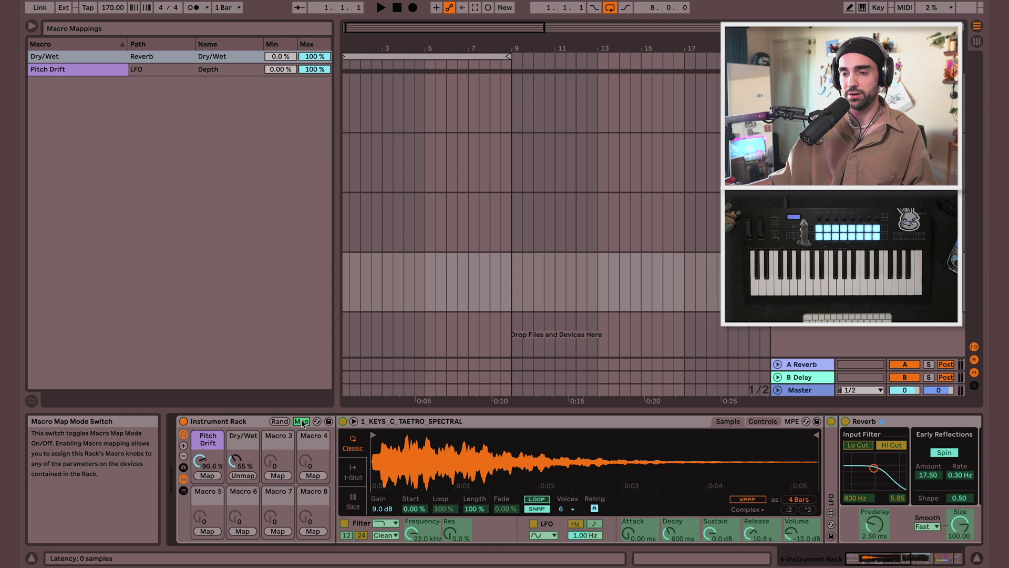
{"action": "left_click", "coordinate": [301, 421]}
{"action": "left_click_drag", "start_coordinate": [243, 462], "coordinate": [243, 456]}
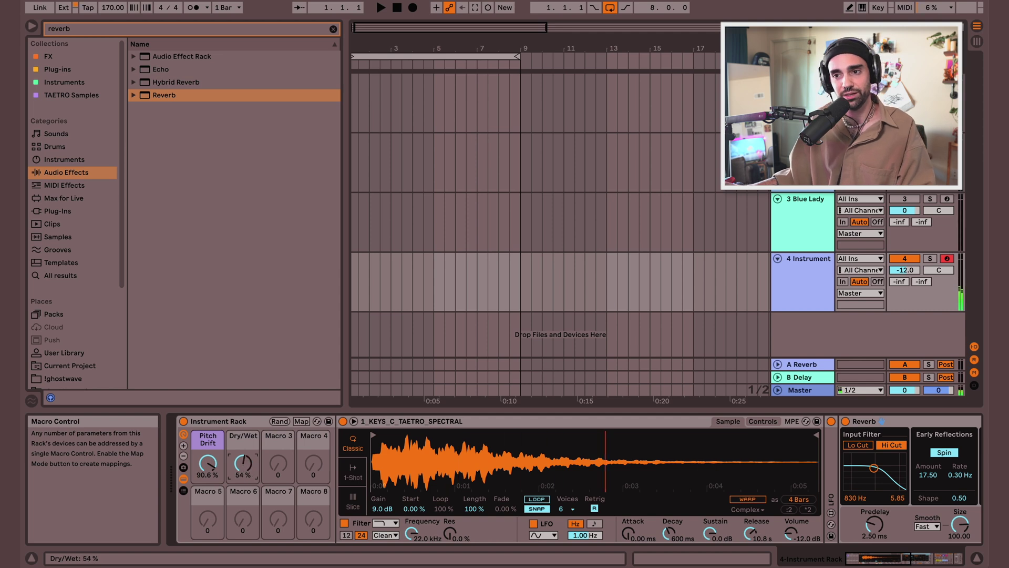
Limit the Pitch Drift macro's maximum to 70.3% and adjust the maximum of the Reverb Dry/Wet mapping
{"action": "left_click", "coordinate": [301, 421]}
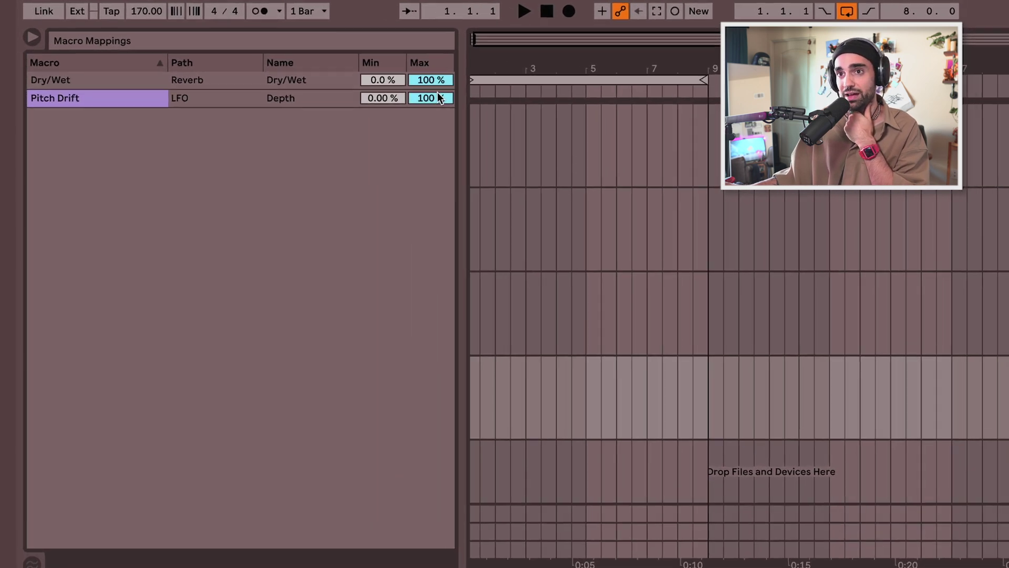
{"action": "left_click_drag", "start_coordinate": [435, 100], "coordinate": [435, 106]}
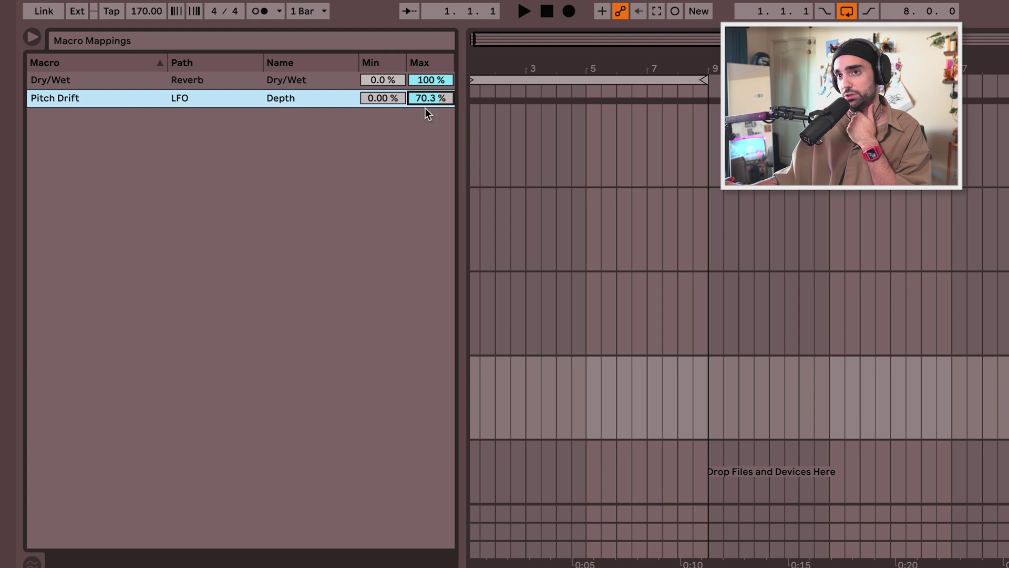
{"action": "left_click_drag", "start_coordinate": [430, 84], "coordinate": [431, 100]}
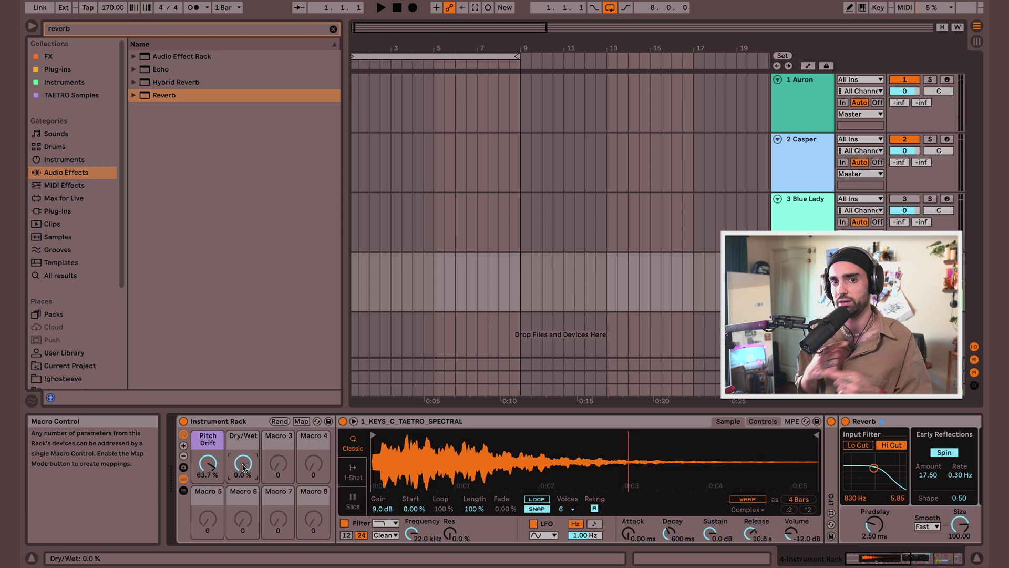
Open the Blue Lady and Casper tracks' racks and try Casper's Cursed and Speaking macro variations
{"action": "left_click", "coordinate": [799, 195]}
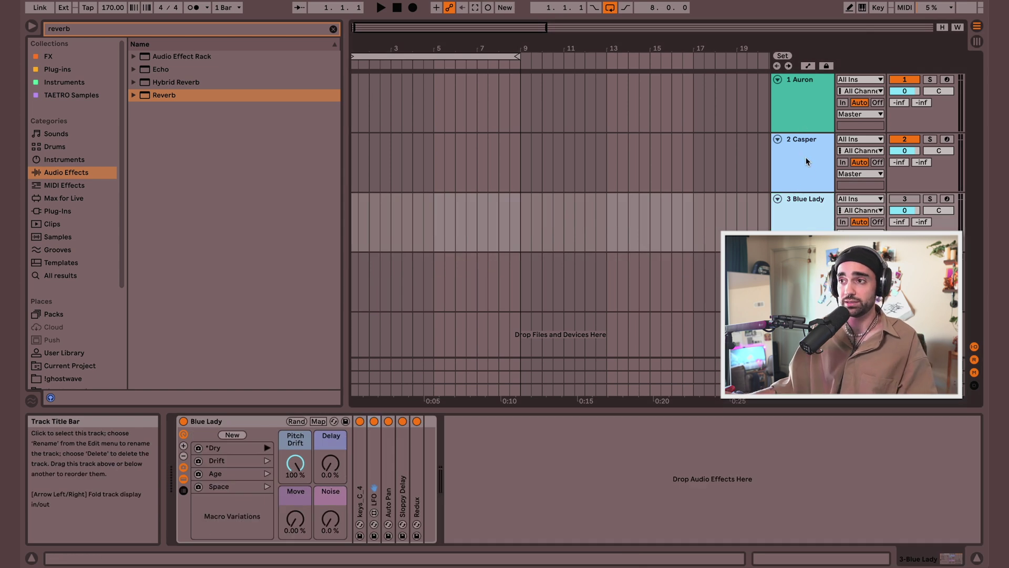
{"action": "left_click", "coordinate": [799, 169]}
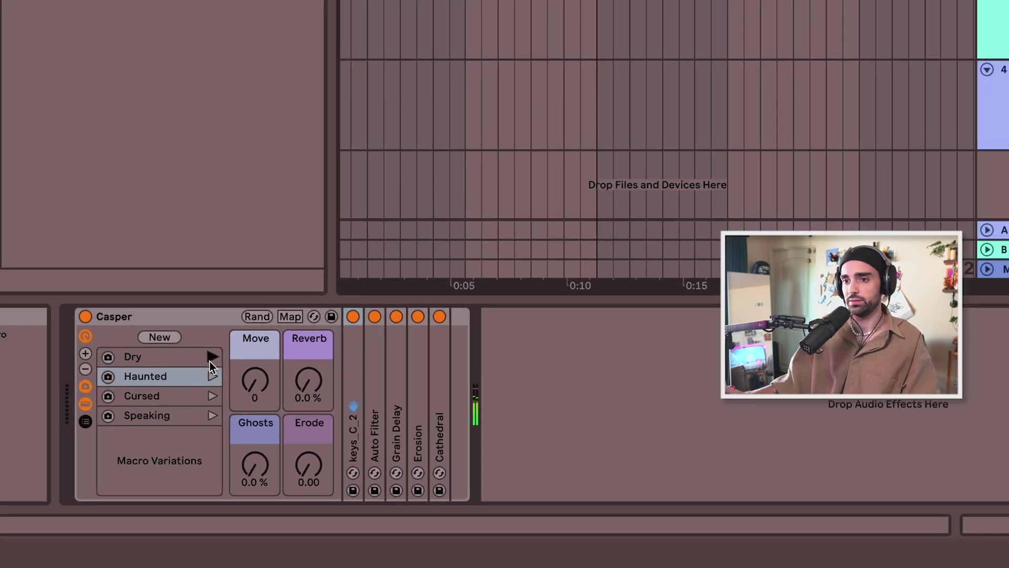
{"action": "left_click", "coordinate": [212, 396]}
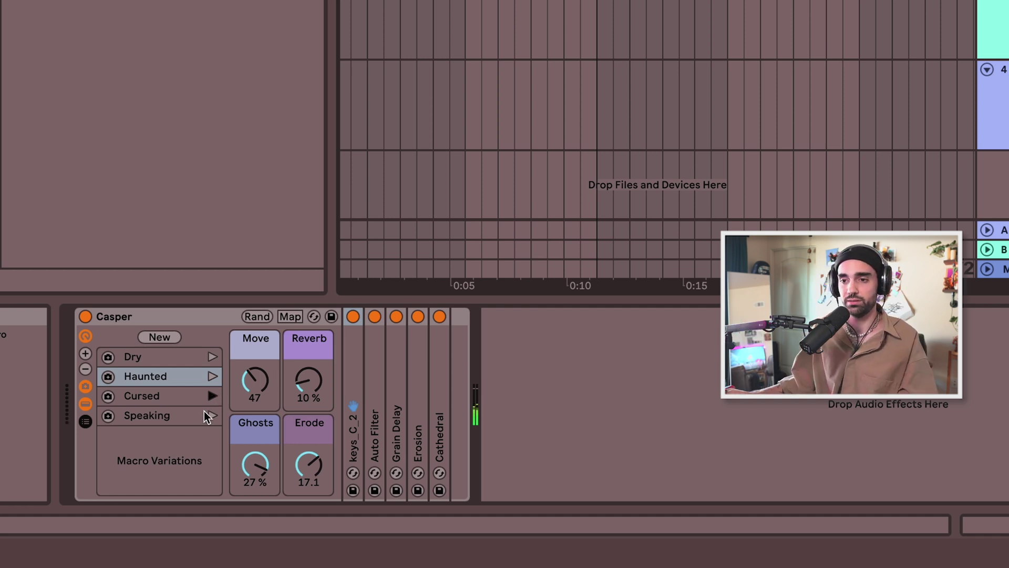
{"action": "left_click", "coordinate": [212, 415]}
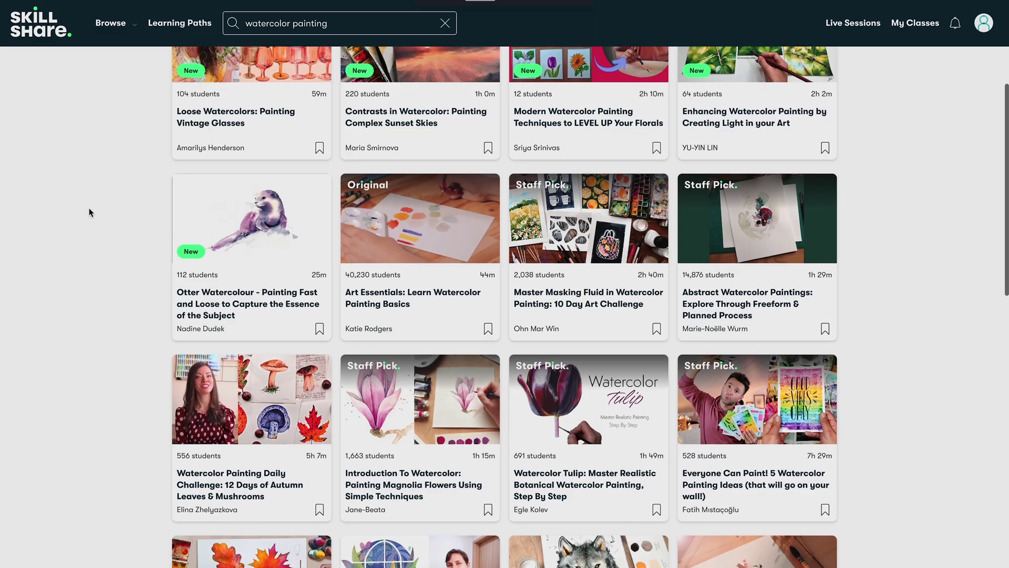
{"action": "scroll", "coordinate": [90, 210], "scroll_direction": "down", "scroll_amount": 3}
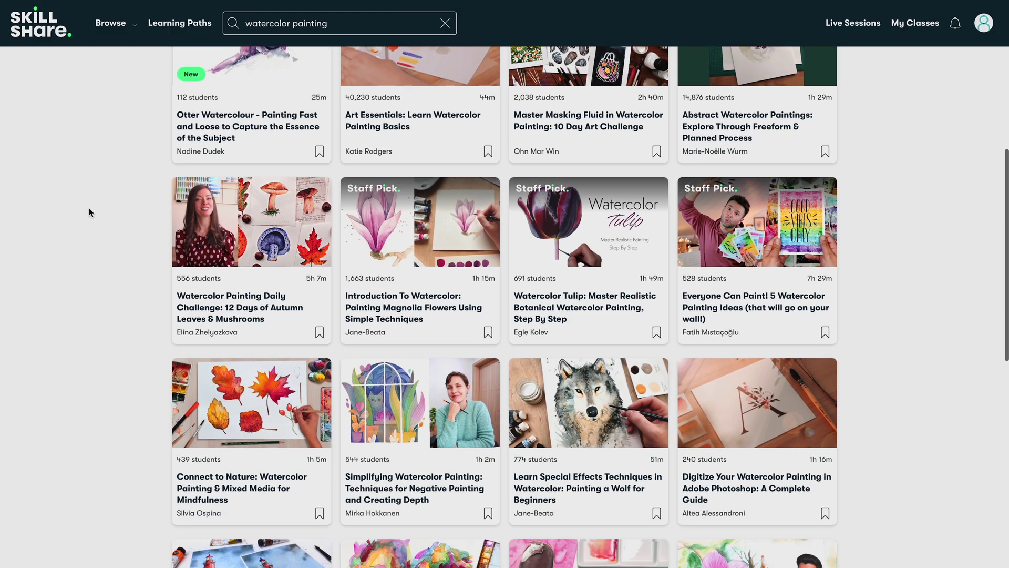
Look through Skillshare's watercolor painting classes and the Start Drawing class page, including its description and class projects
{"action": "scroll", "coordinate": [90, 210], "scroll_direction": "down", "scroll_amount": 3}
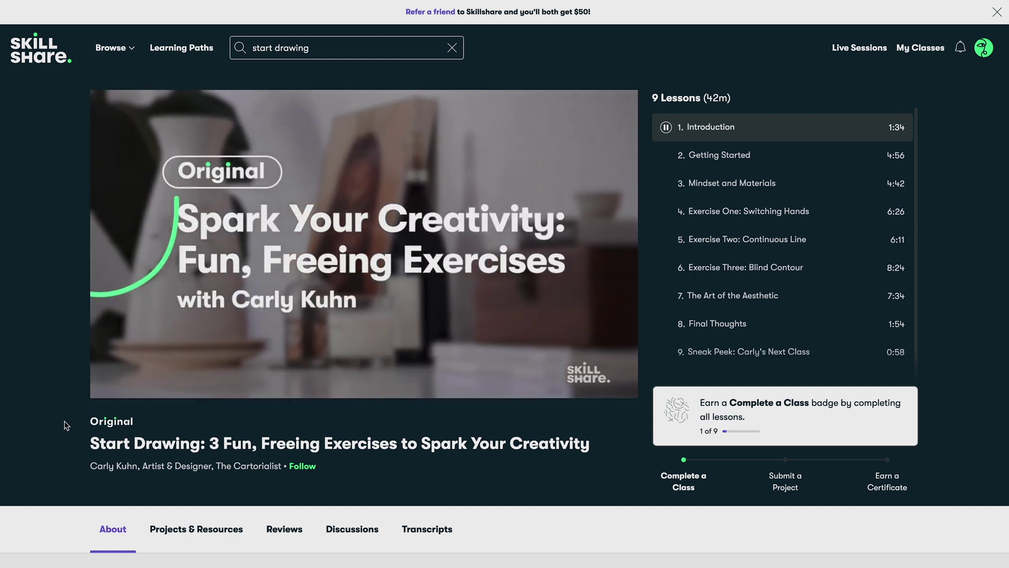
{"action": "scroll", "coordinate": [66, 425], "scroll_direction": "down", "scroll_amount": 4}
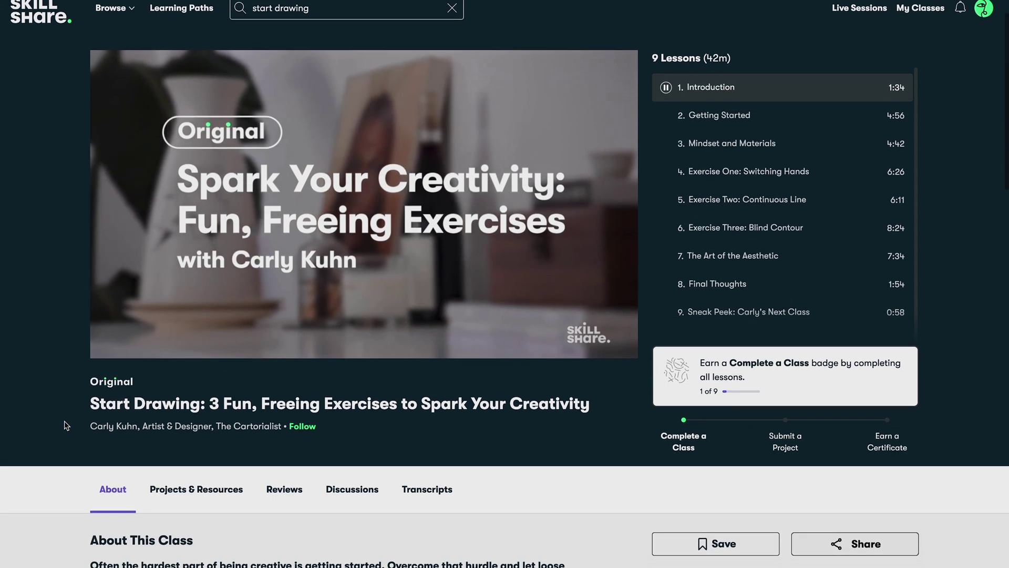
{"action": "scroll", "coordinate": [65, 423], "scroll_direction": "down", "scroll_amount": 7}
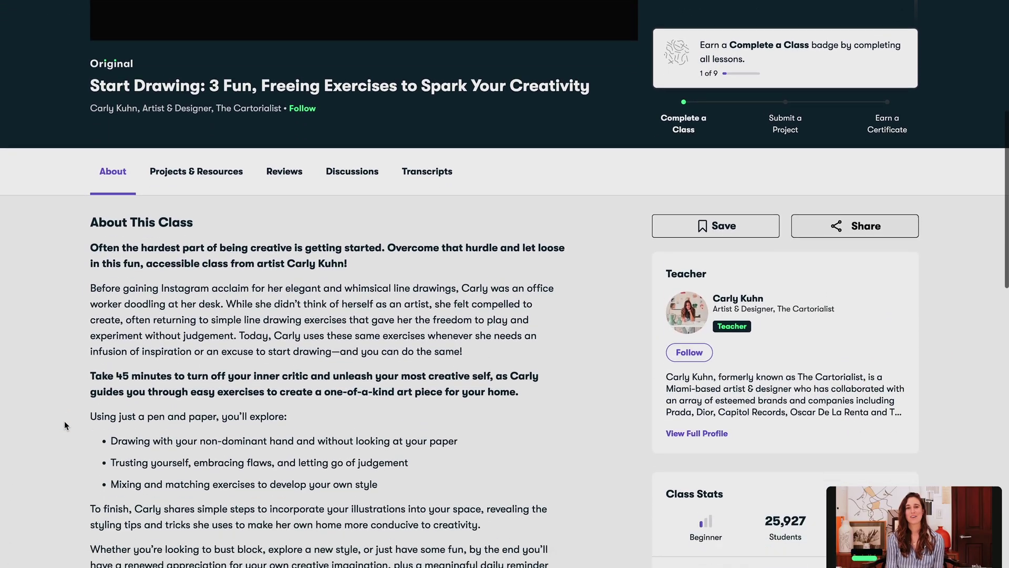
{"action": "scroll", "coordinate": [64, 424], "scroll_direction": "down", "scroll_amount": 7}
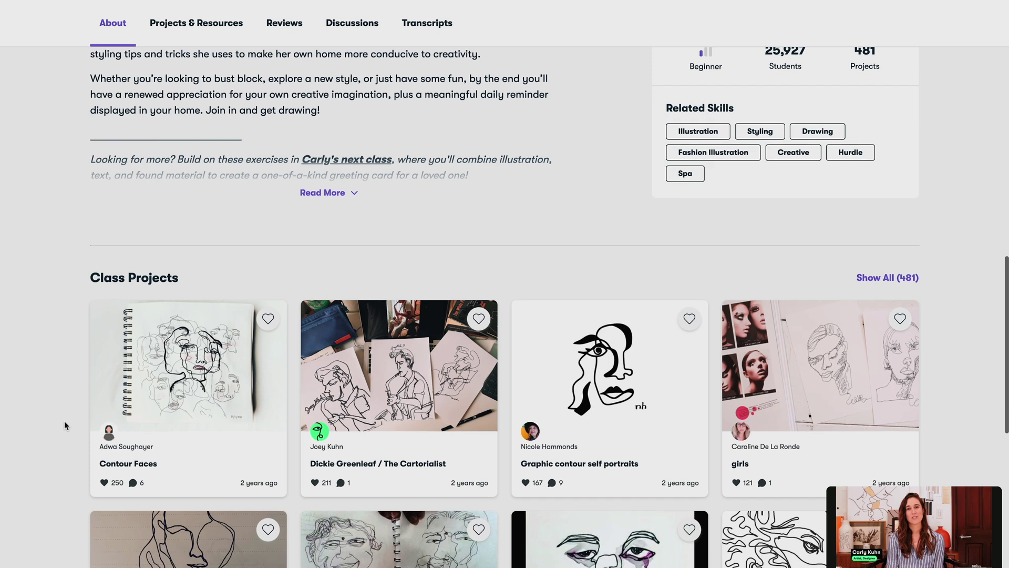
{"action": "scroll", "coordinate": [65, 425], "scroll_direction": "down", "scroll_amount": 2}
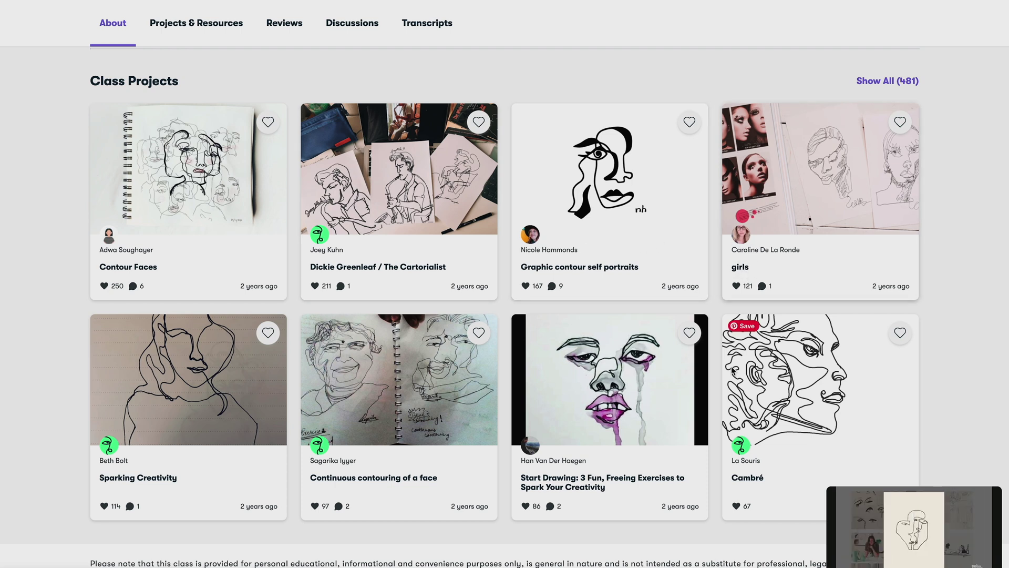
{"action": "scroll", "coordinate": [658, 439], "scroll_direction": "down", "scroll_amount": 1}
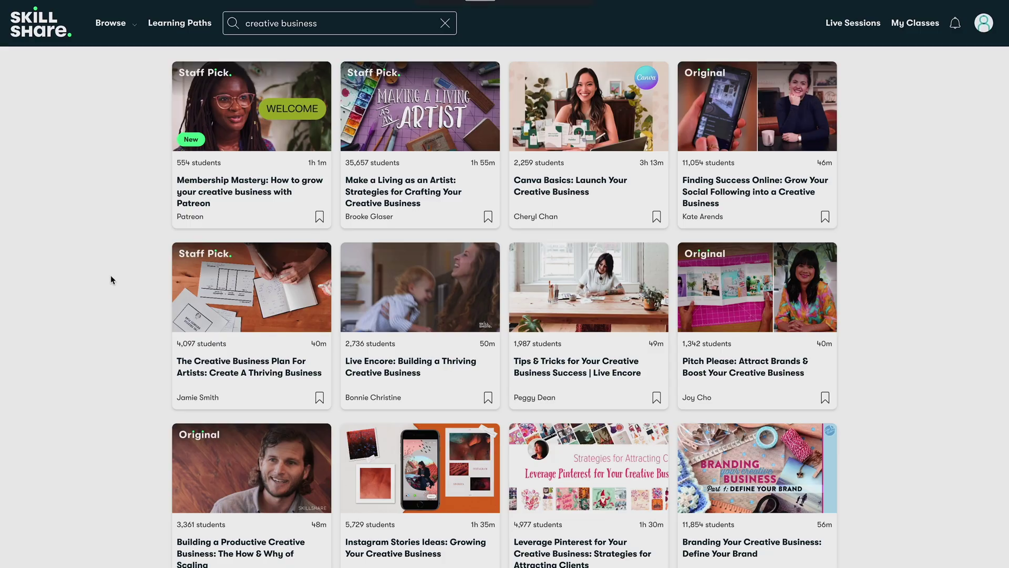
Browse the list of Skillshare classes on "creative business"
{"action": "scroll", "coordinate": [110, 279], "scroll_direction": "down", "scroll_amount": 2}
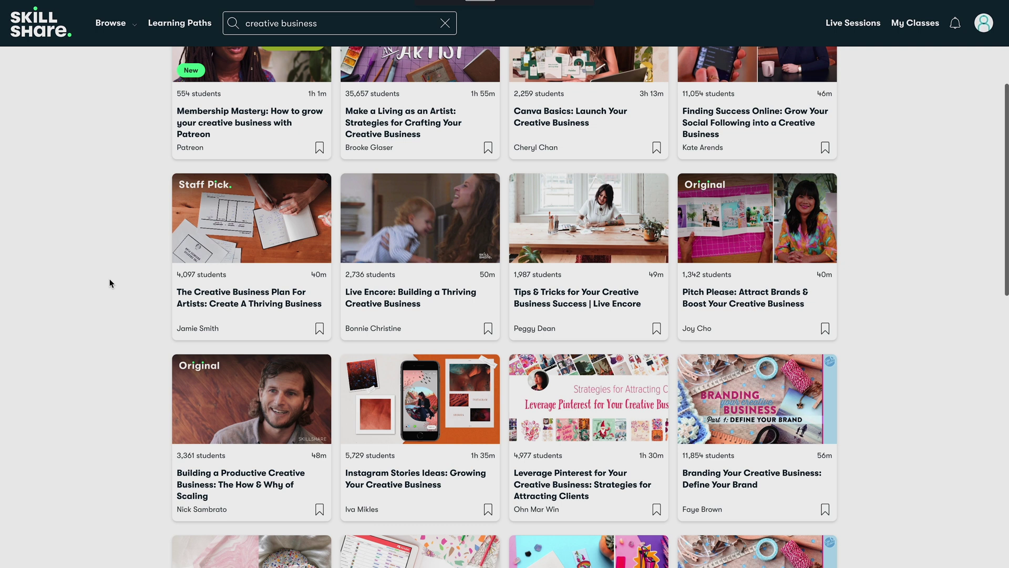
{"action": "scroll", "coordinate": [109, 283], "scroll_direction": "down", "scroll_amount": 2}
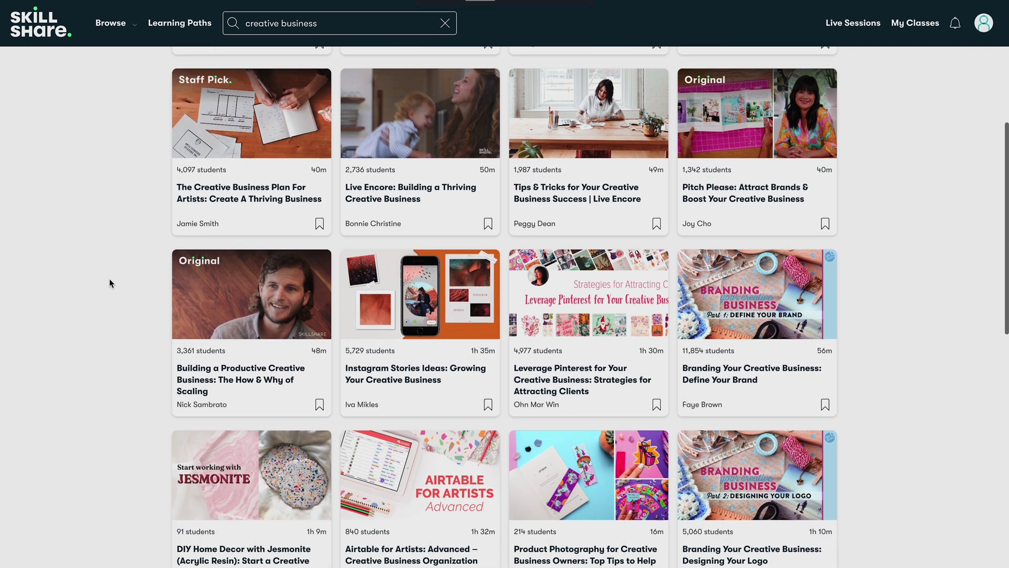
{"action": "scroll", "coordinate": [109, 280], "scroll_direction": "down", "scroll_amount": 2}
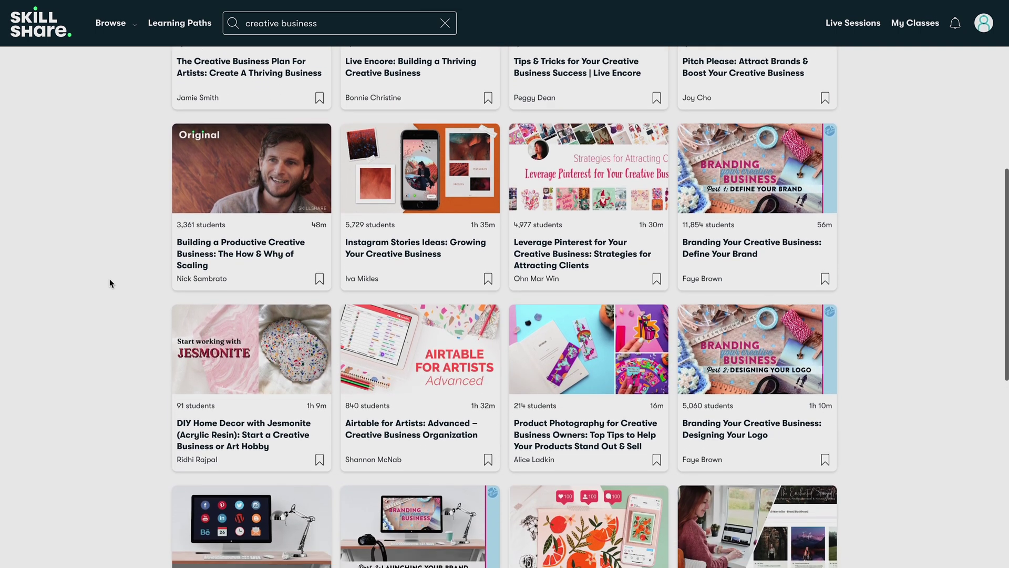
{"action": "scroll", "coordinate": [109, 283], "scroll_direction": "down", "scroll_amount": 2}
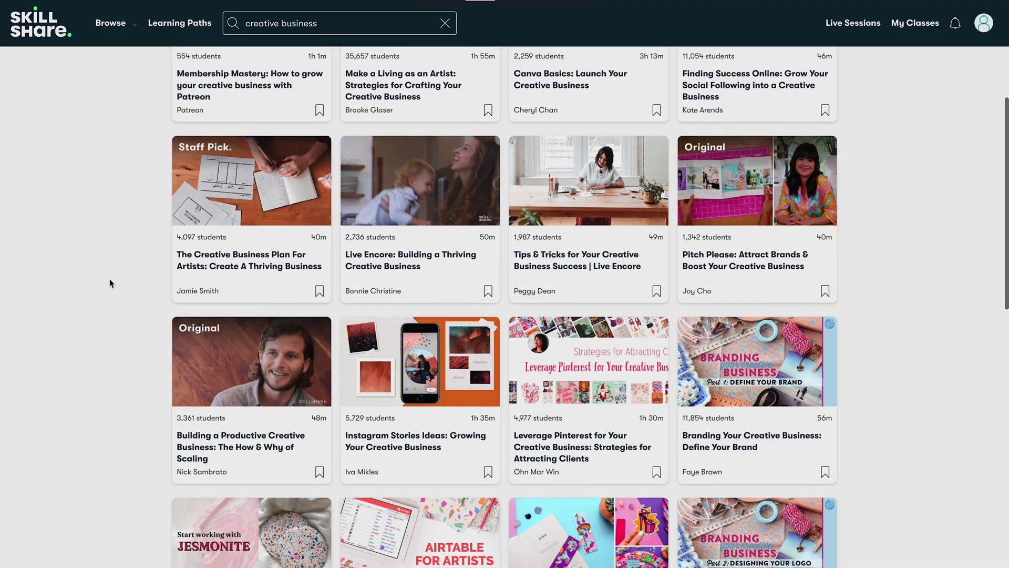
{"action": "scroll", "coordinate": [109, 279], "scroll_direction": "down", "scroll_amount": 3}
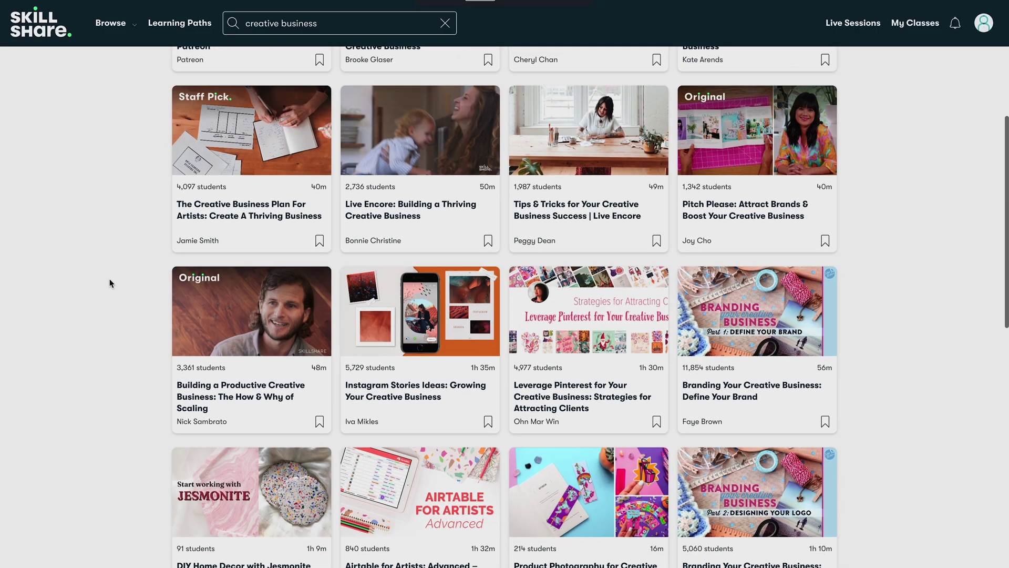
{"action": "scroll", "coordinate": [109, 280], "scroll_direction": "down", "scroll_amount": 3}
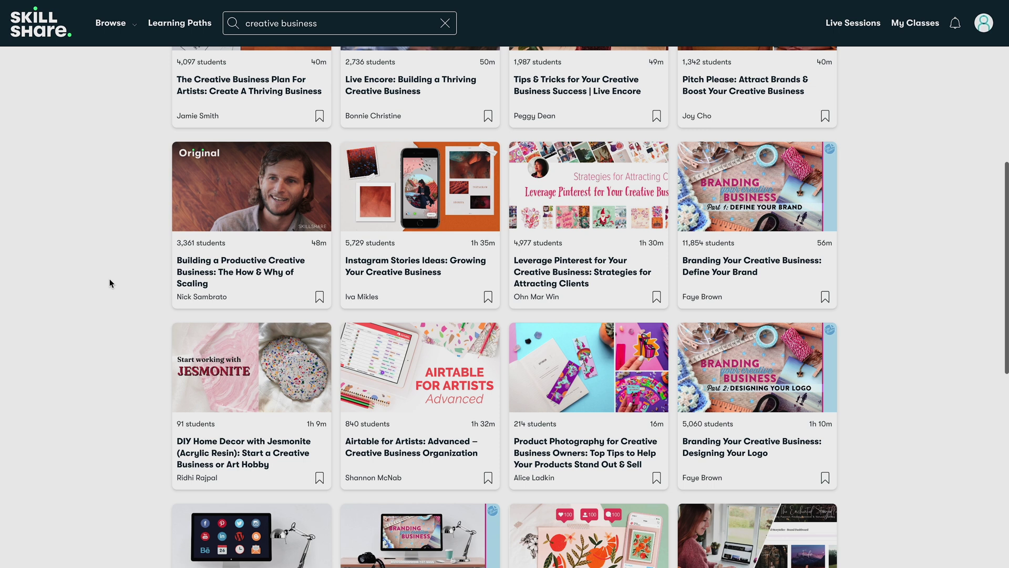
{"action": "scroll", "coordinate": [110, 279], "scroll_direction": "down", "scroll_amount": 3}
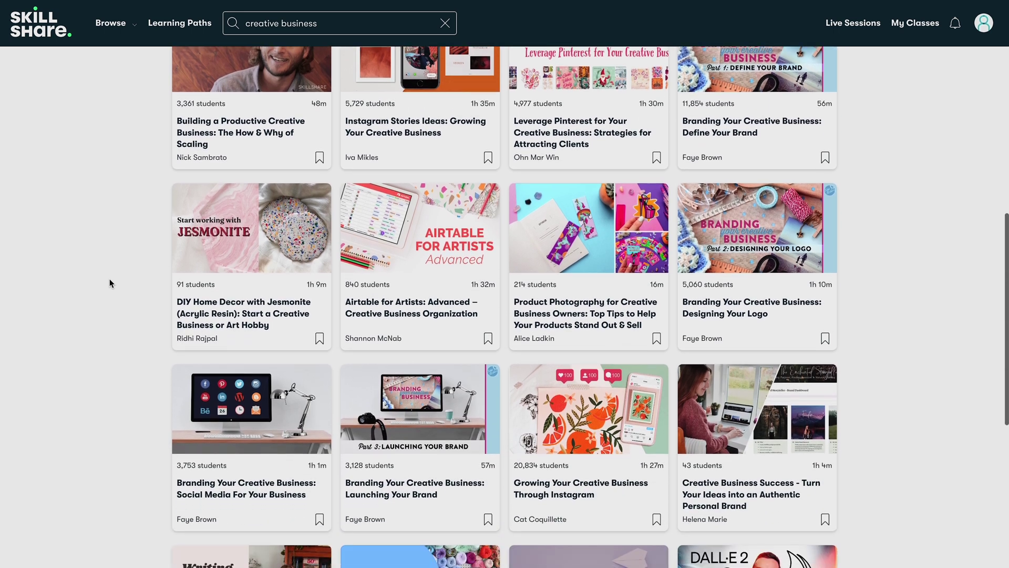
{"action": "scroll", "coordinate": [109, 279], "scroll_direction": "down", "scroll_amount": 3}
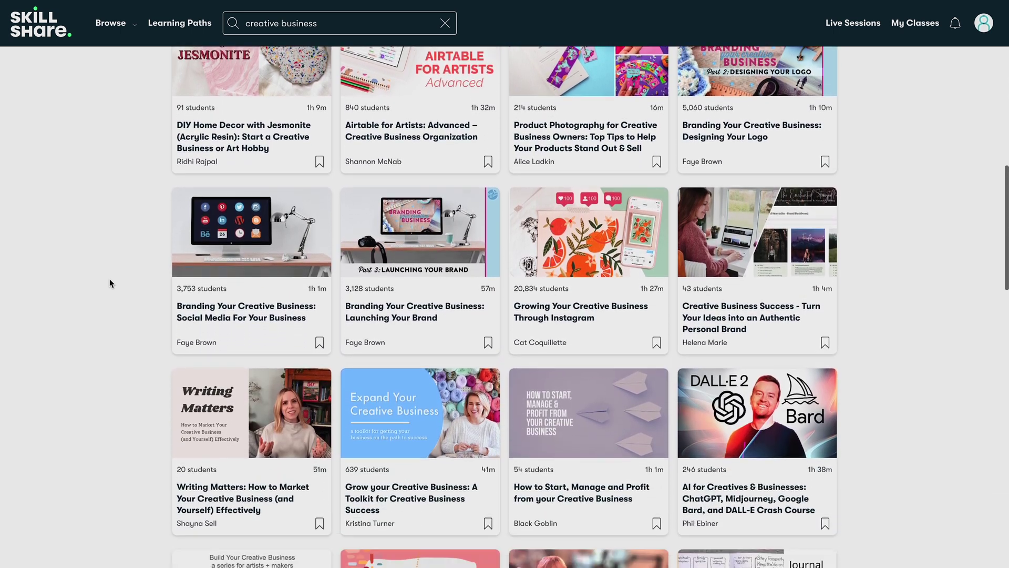
{"action": "scroll", "coordinate": [109, 283], "scroll_direction": "down", "scroll_amount": 3}
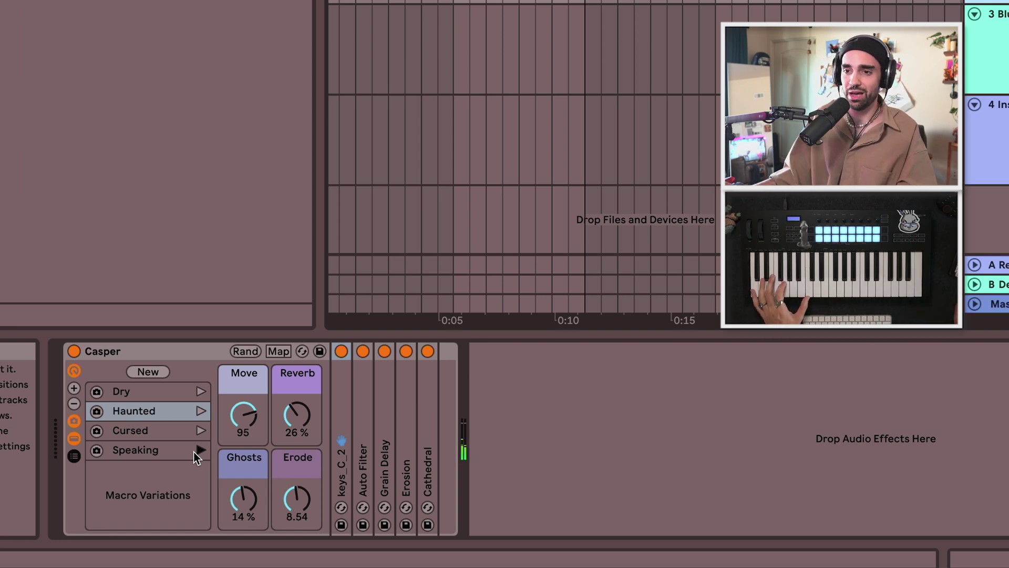
In Ableton Live, audition the Casper rack's Dry, Speaking, Haunted and Cursed macro variations, finishing on Dry
{"action": "left_click", "coordinate": [202, 392]}
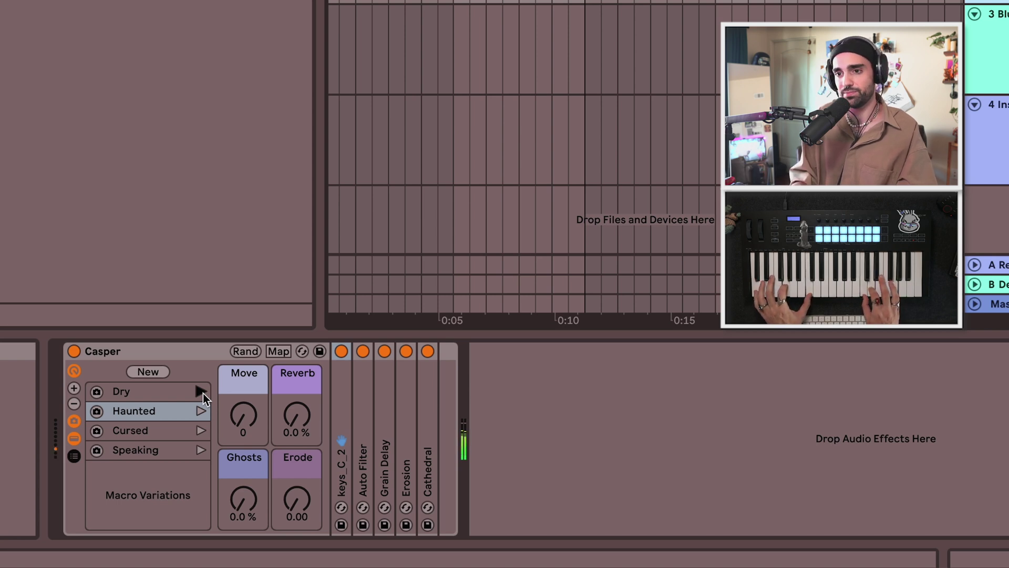
{"action": "left_click", "coordinate": [196, 450]}
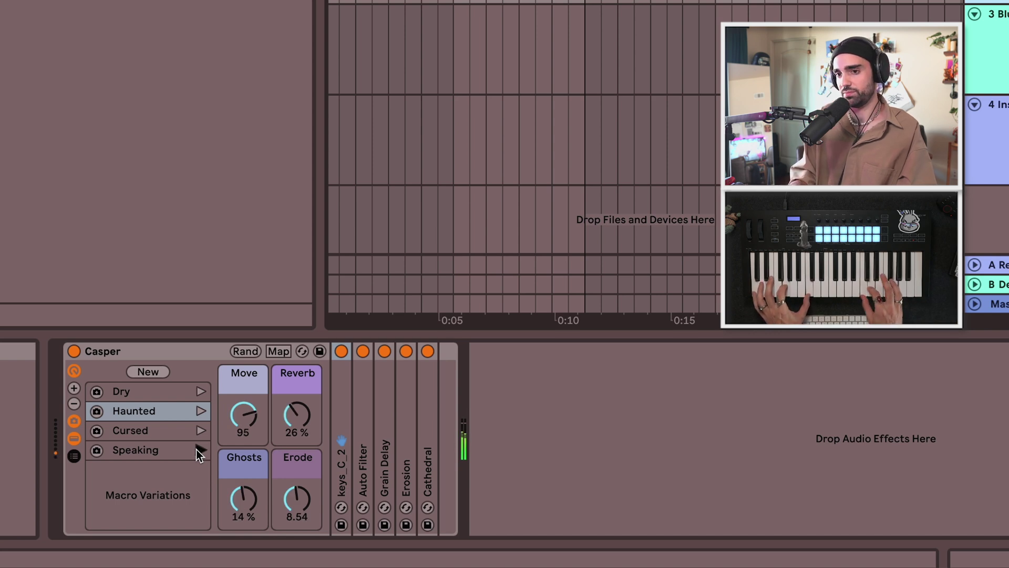
{"action": "left_click", "coordinate": [202, 414]}
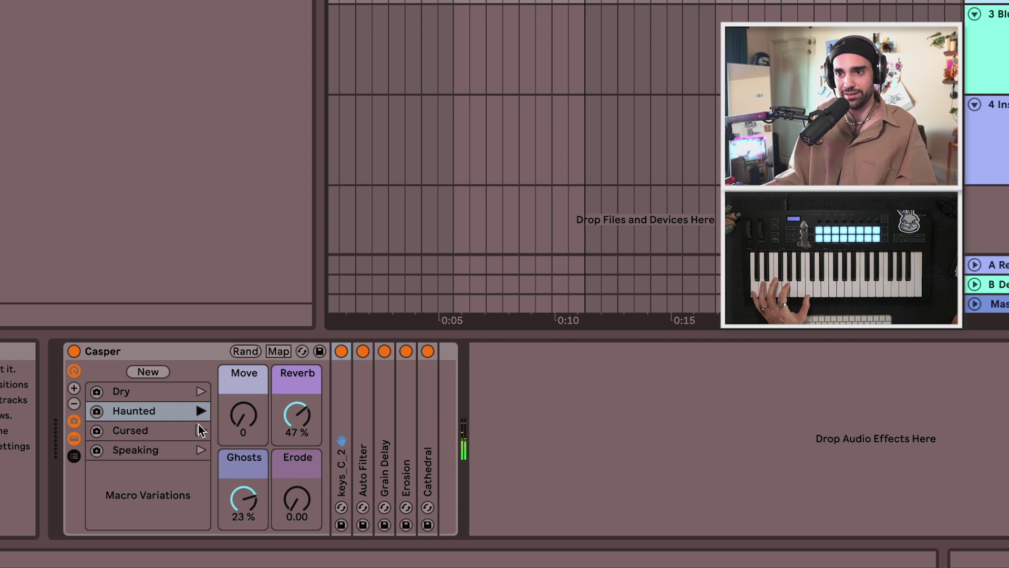
{"action": "left_click", "coordinate": [200, 431]}
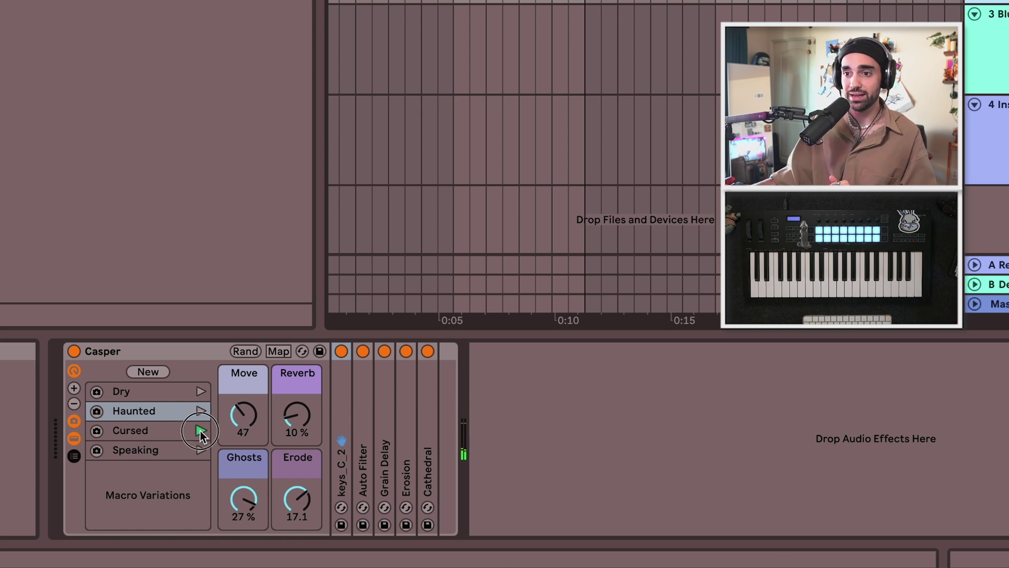
{"action": "left_click", "coordinate": [200, 448]}
{"action": "left_click", "coordinate": [202, 434]}
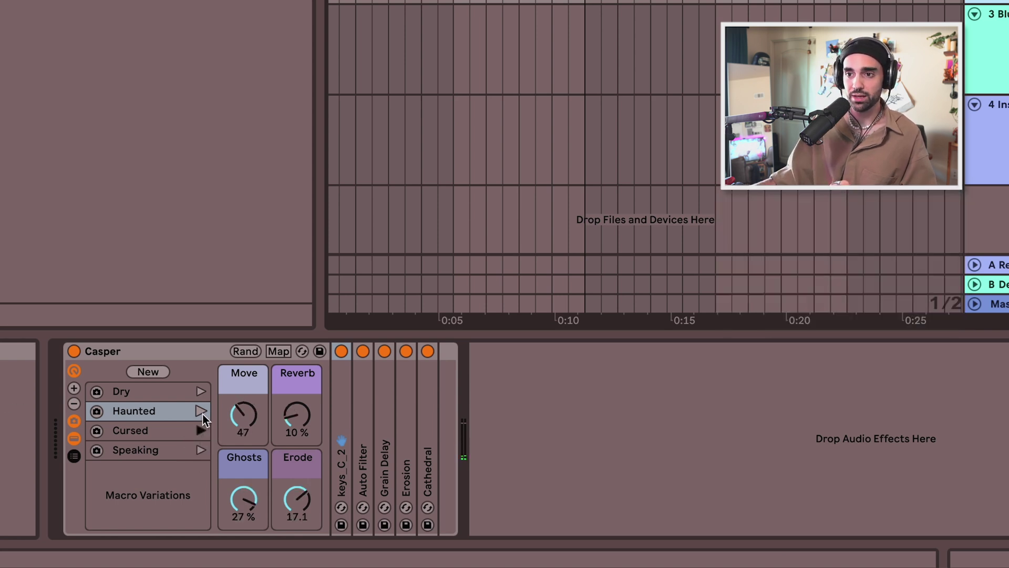
{"action": "left_click", "coordinate": [201, 392]}
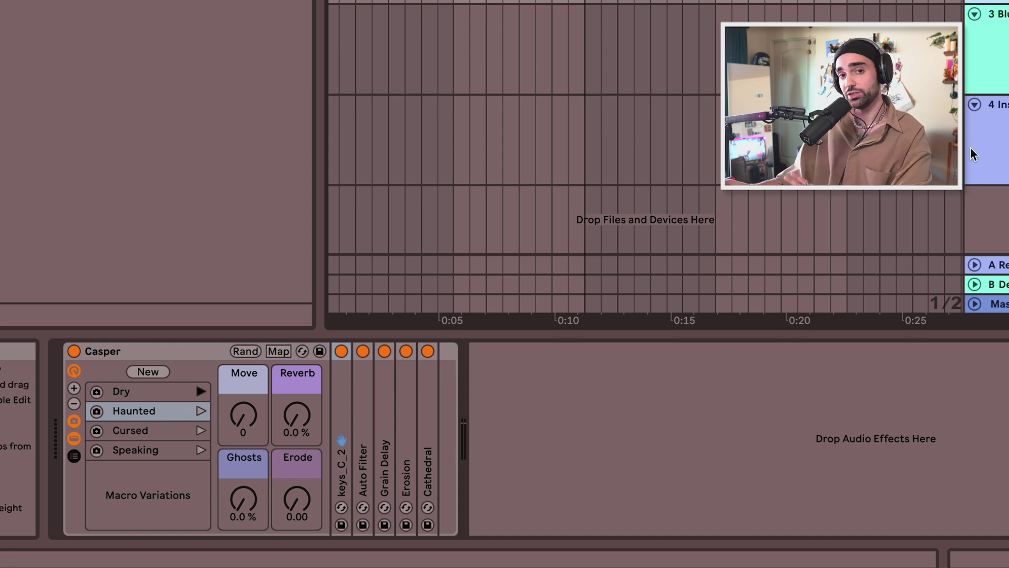
Return to the sampled keys Instrument Rack, adjust its Pitch Drift macro and show its macro variations
{"action": "left_click", "coordinate": [997, 150]}
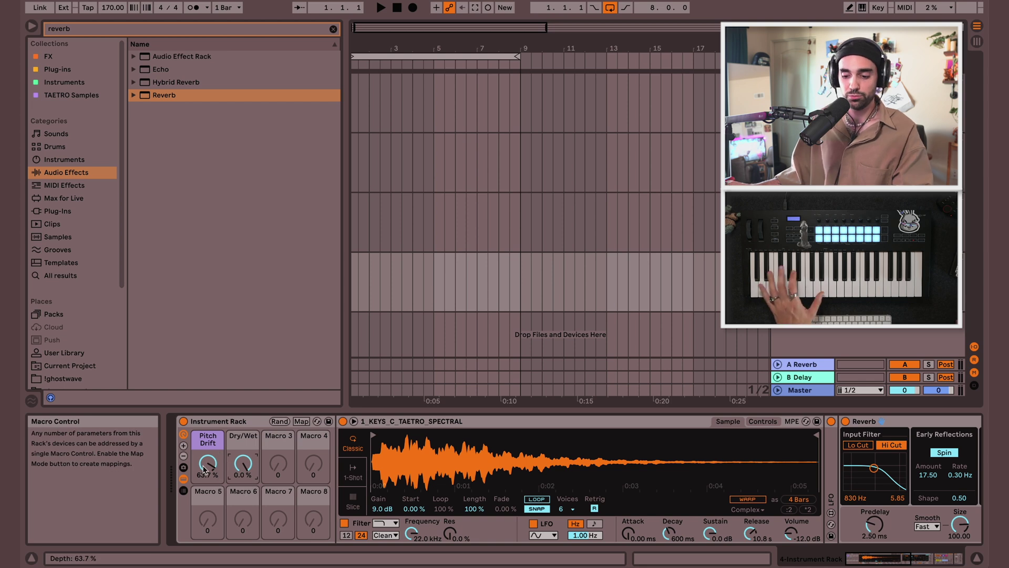
{"action": "left_click_drag", "start_coordinate": [204, 469], "coordinate": [203, 504]}
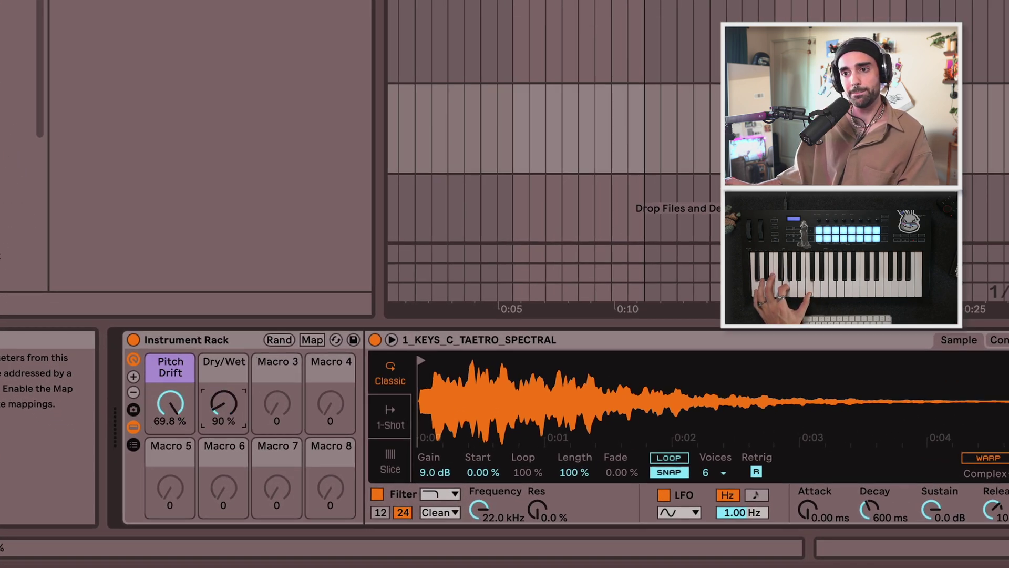
{"action": "left_click", "coordinate": [133, 409]}
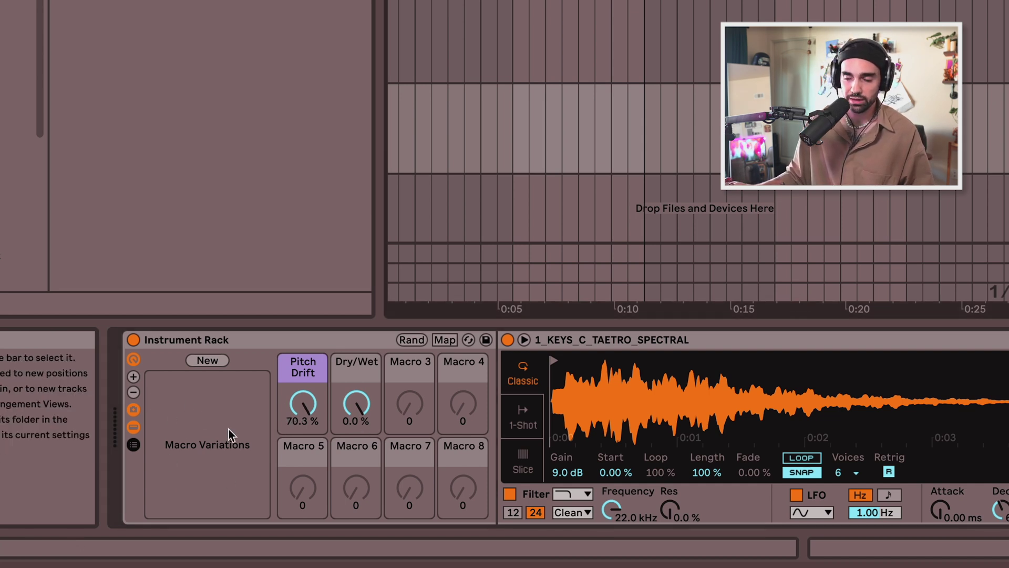
Store one variation with Pitch Drift 70.3% and Dry/Wet 0%, another with 0.55% and 100%, and recall the second
{"action": "left_click", "coordinate": [202, 362]}
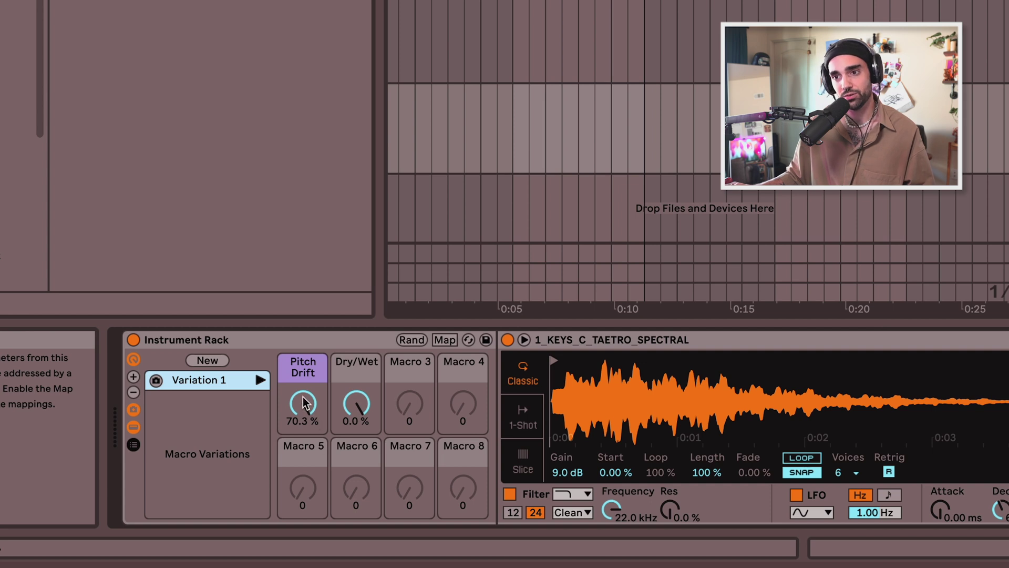
{"action": "left_click_drag", "start_coordinate": [305, 404], "coordinate": [305, 425]}
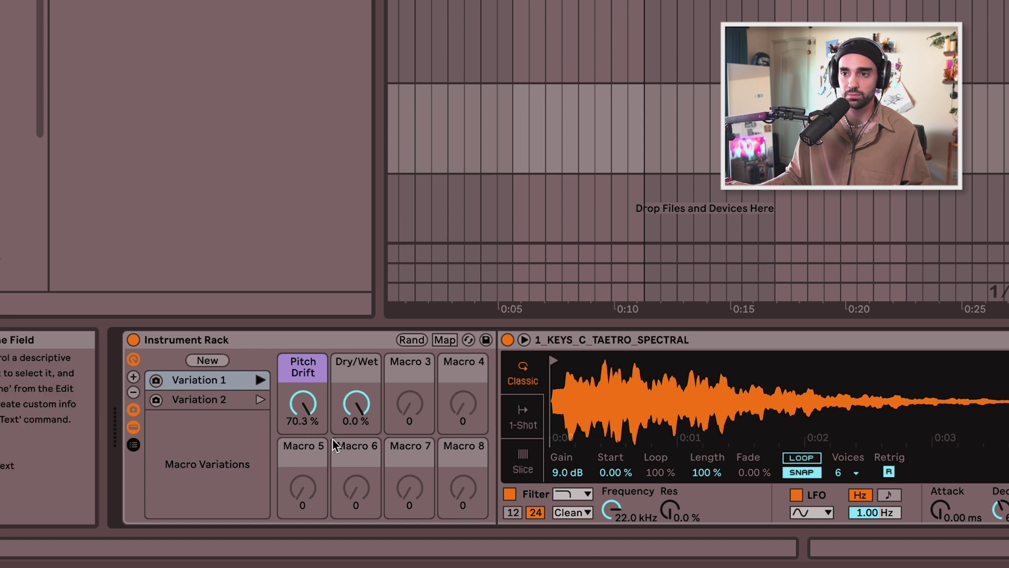
{"action": "left_click", "coordinate": [260, 400]}
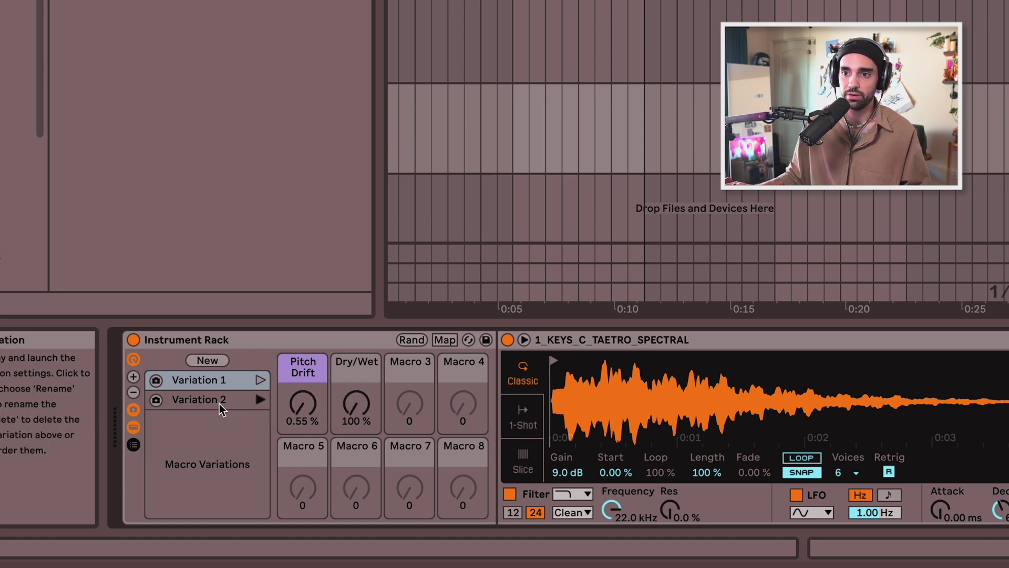
Set Pitch Drift to 18.3% in Variation 2, overwrite the variation with it and switch between both variations
{"action": "left_click", "coordinate": [225, 401]}
{"action": "left_click_drag", "start_coordinate": [319, 395], "coordinate": [319, 407]}
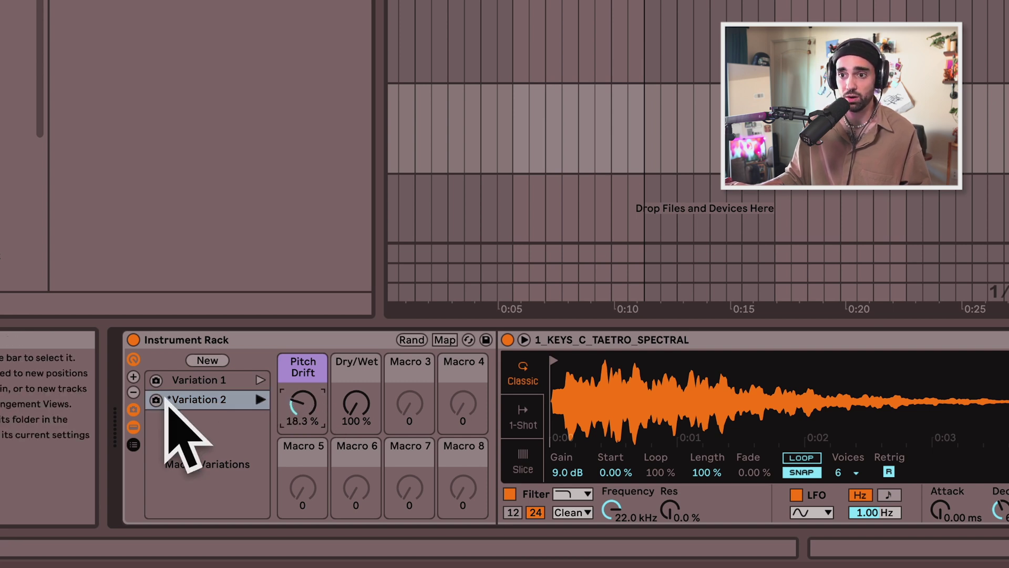
{"action": "left_click", "coordinate": [157, 400]}
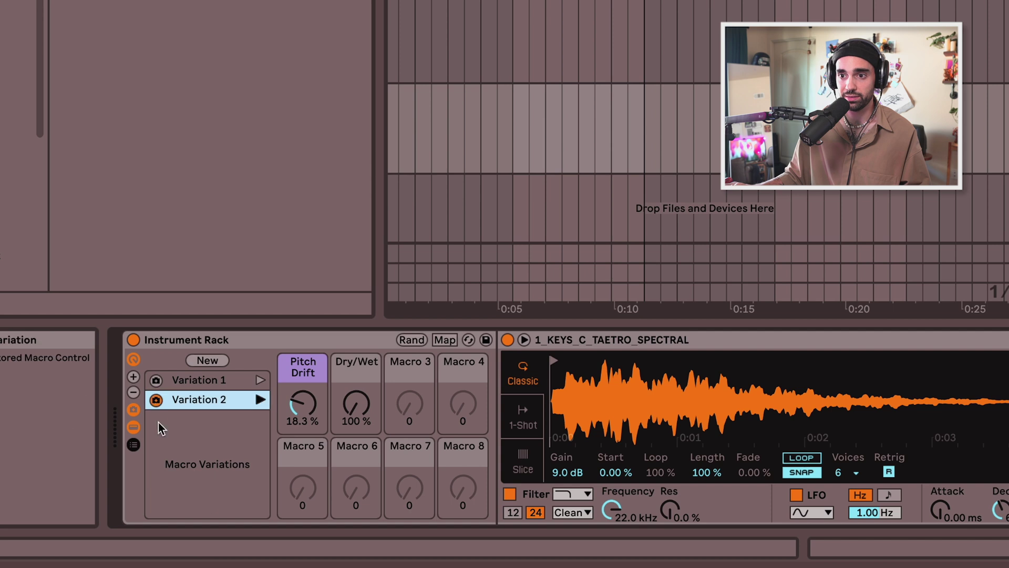
{"action": "left_click", "coordinate": [260, 380]}
{"action": "left_click", "coordinate": [260, 398]}
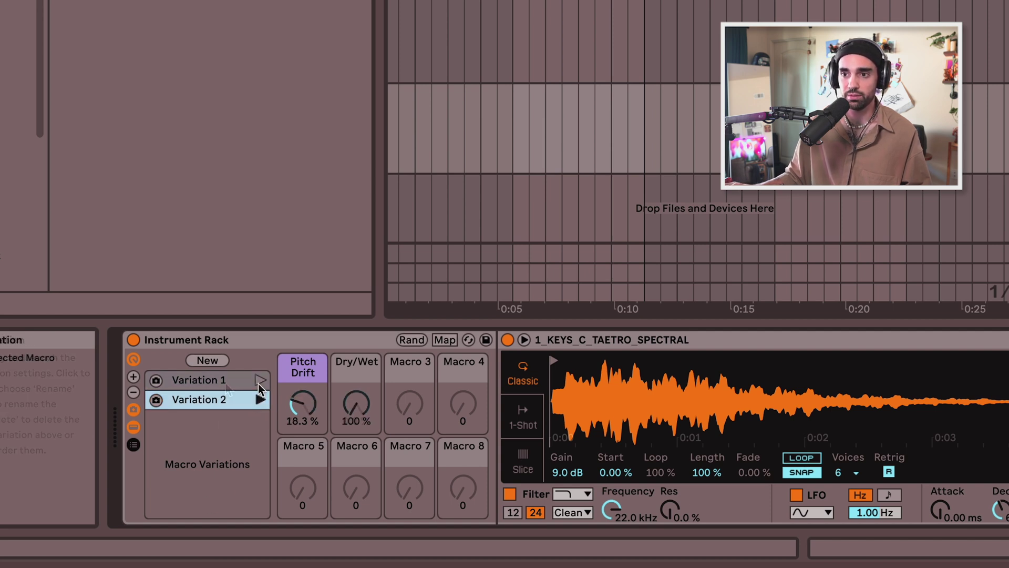
Delete Variation 1 and Variation 2 from the Instrument Rack
{"action": "left_click", "coordinate": [226, 385]}
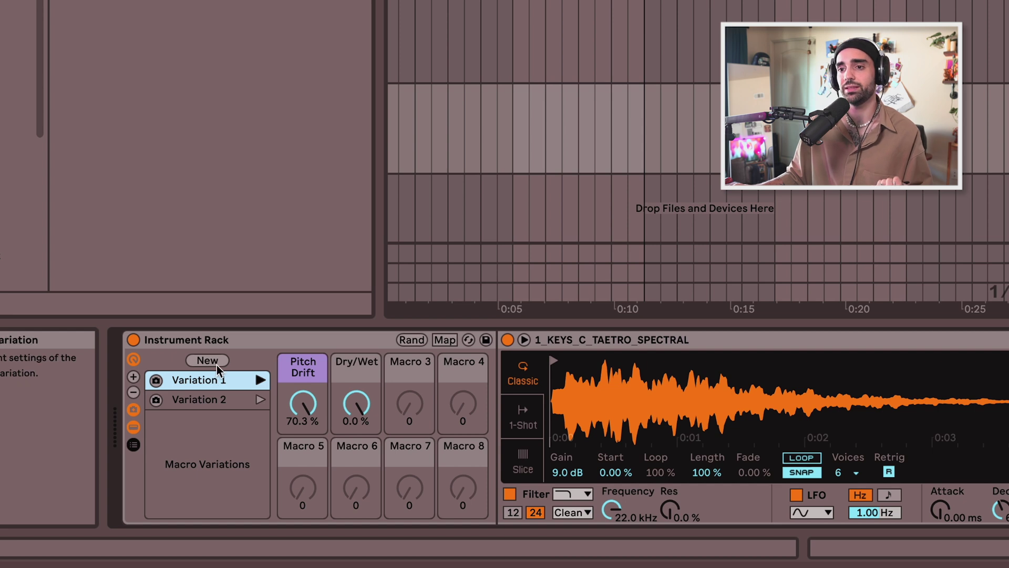
{"action": "key", "text": "Delete"}
{"action": "key", "text": "Delete"}
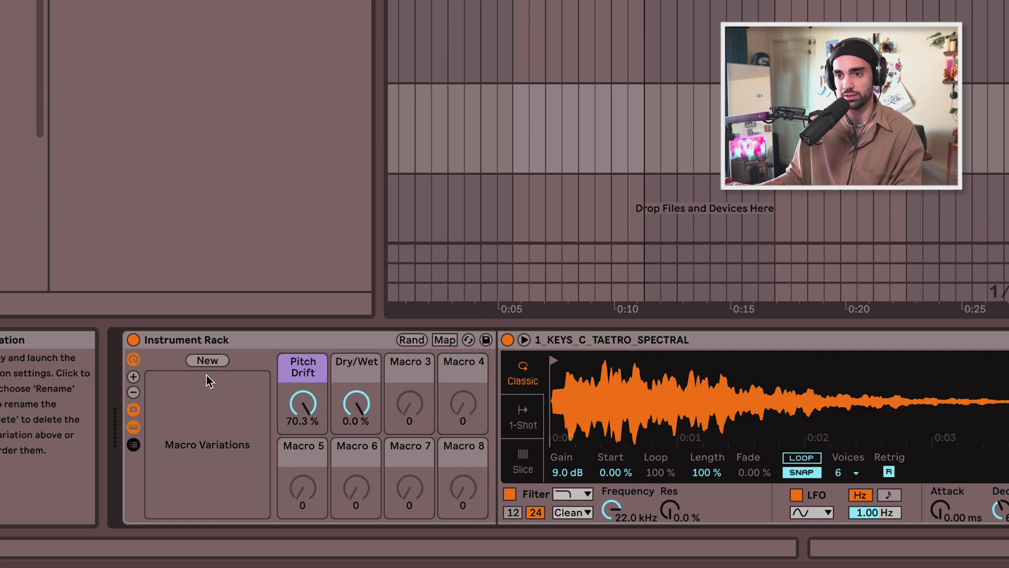
Create a new macro variation and overwrite it with Pitch Drift at 0% and Dry/Wet at 100%
{"action": "left_click", "coordinate": [211, 362]}
{"action": "left_click", "coordinate": [218, 380]}
{"action": "left_click_drag", "start_coordinate": [303, 405], "coordinate": [303, 457]}
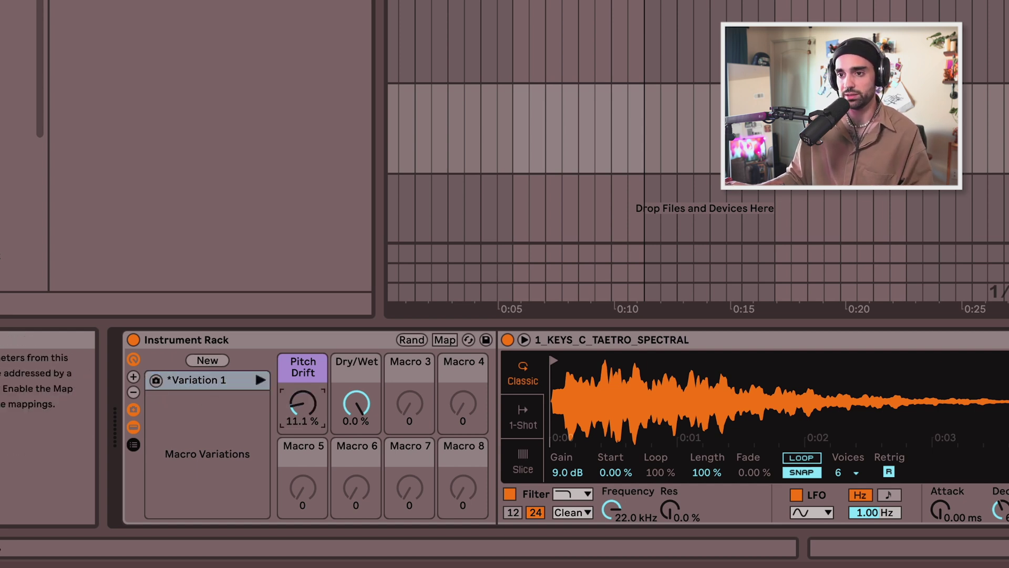
{"action": "left_click_drag", "start_coordinate": [359, 393], "coordinate": [359, 380]}
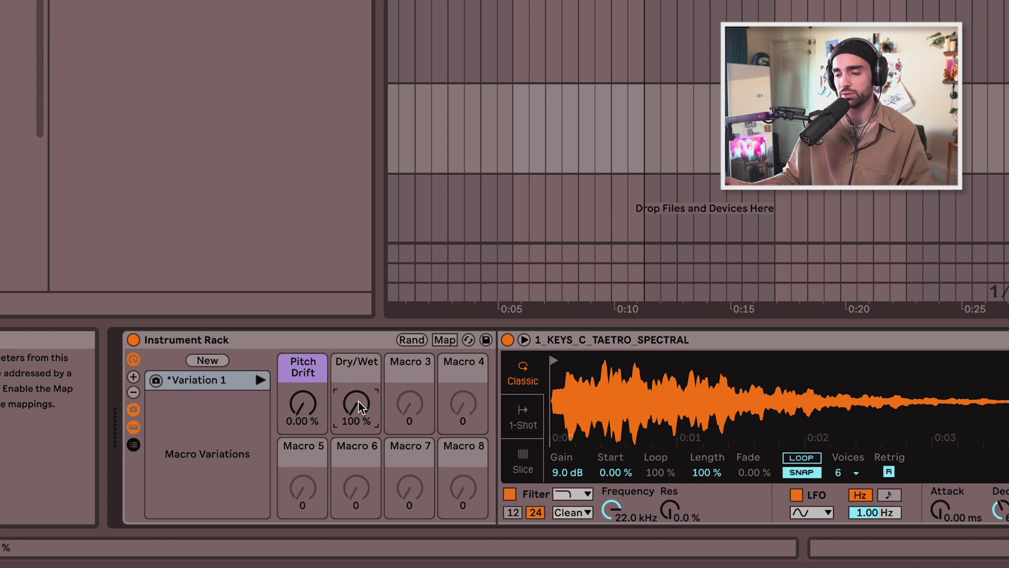
{"action": "left_click", "coordinate": [157, 382]}
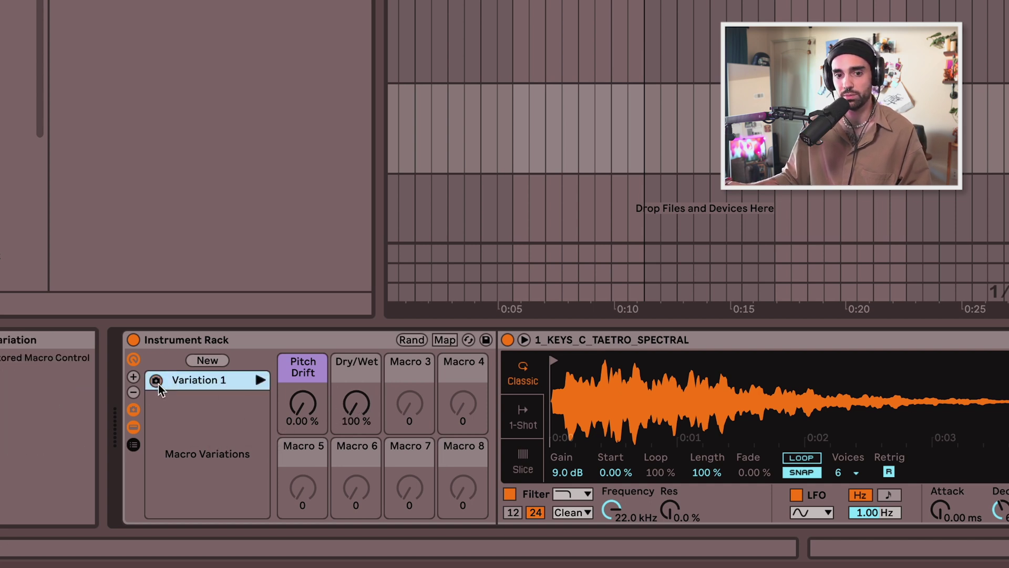
Create a second macro variation, set Pitch Drift to 70.3% and Dry/Wet to 50%, and store these values as a third variation
{"action": "left_click", "coordinate": [207, 360]}
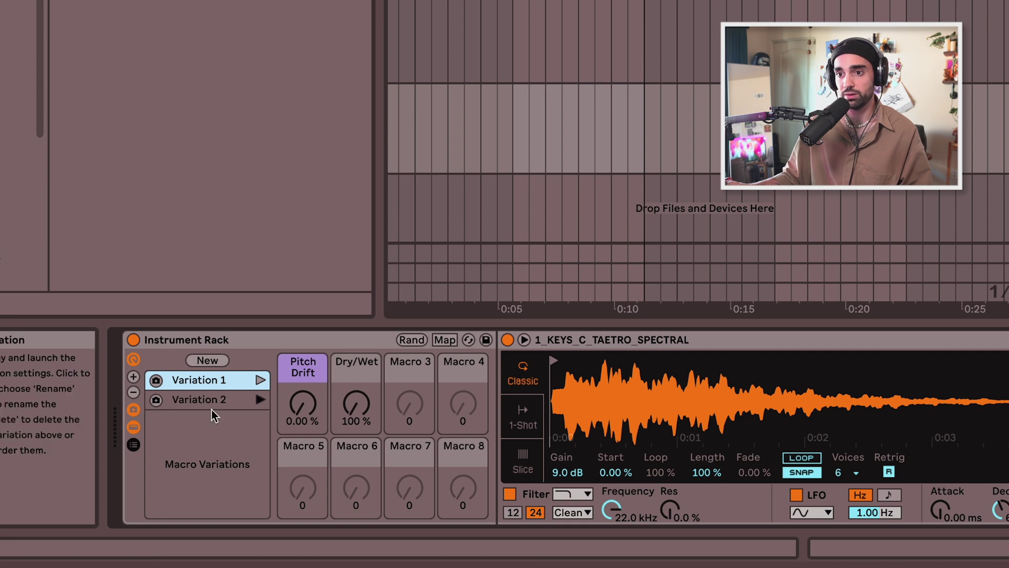
{"action": "left_click", "coordinate": [218, 402]}
{"action": "left_click_drag", "start_coordinate": [303, 403], "coordinate": [304, 368]}
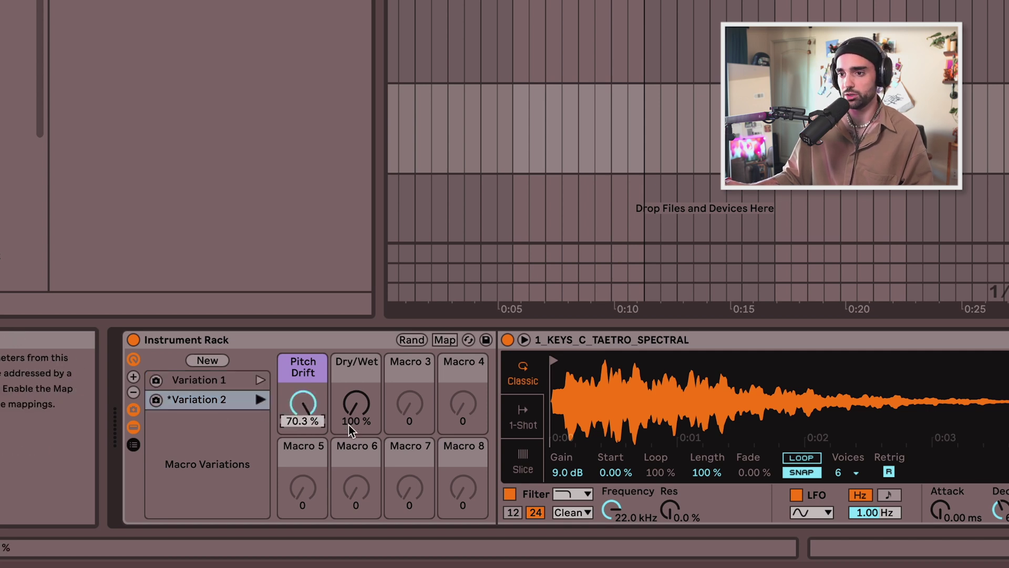
{"action": "left_click_drag", "start_coordinate": [339, 425], "coordinate": [340, 442]}
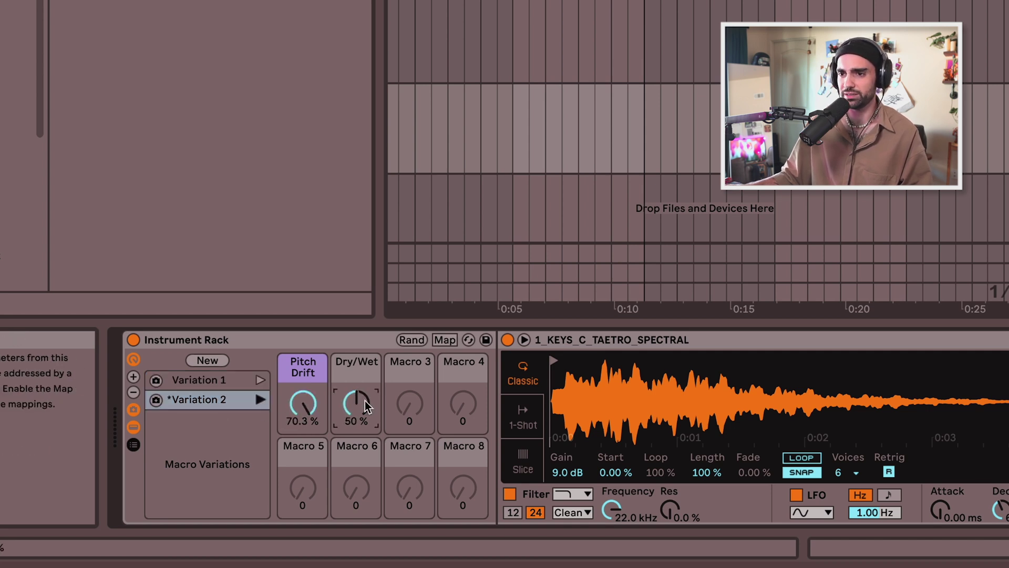
{"action": "left_click", "coordinate": [207, 360]}
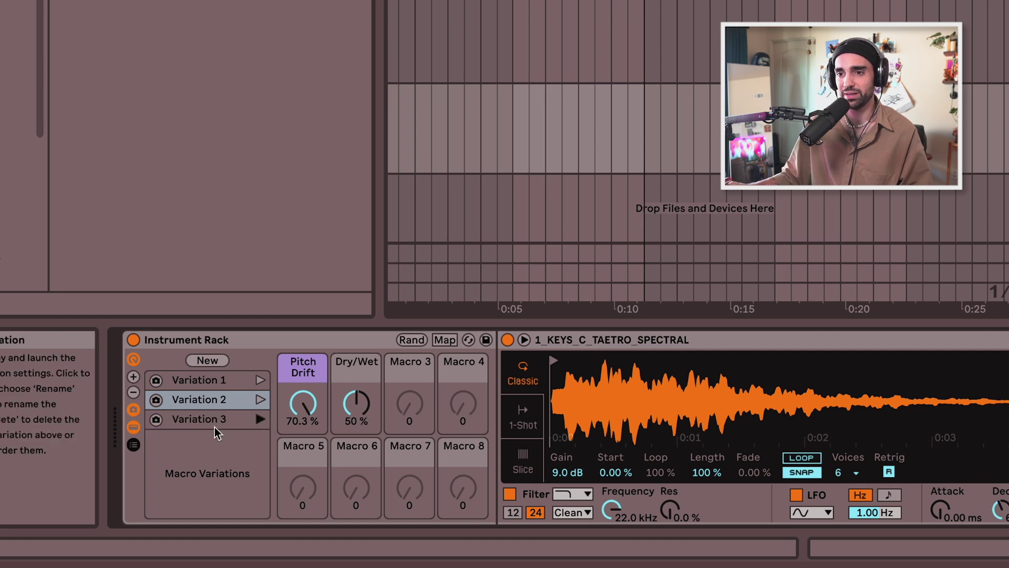
Set Pitch Drift to 60.9% and Dry/Wet to 100% for Variation 3, rename it Pitch Drift and overwrite its stored values
{"action": "left_click", "coordinate": [216, 419]}
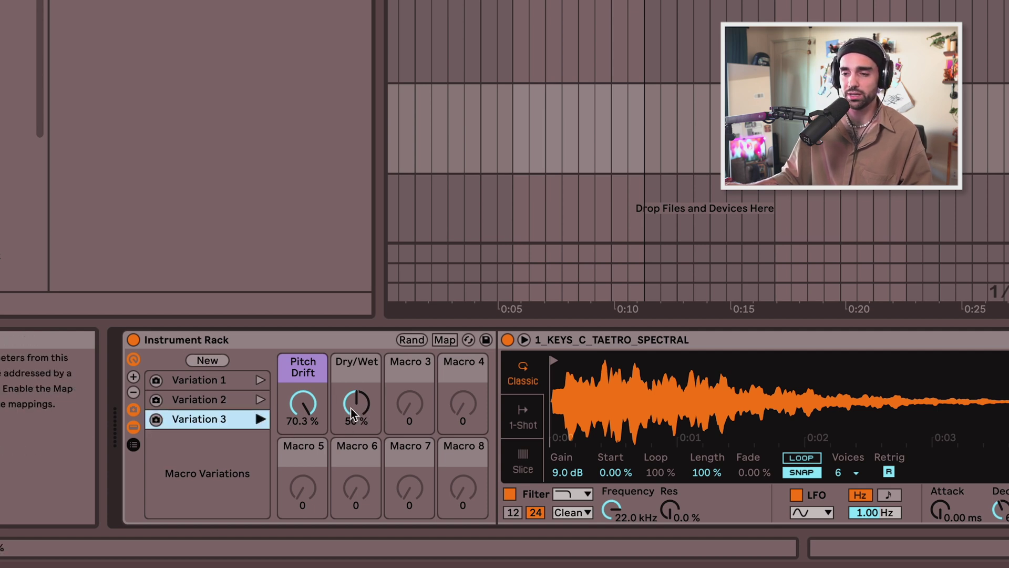
{"action": "left_click_drag", "start_coordinate": [351, 414], "coordinate": [351, 379]}
{"action": "left_click", "coordinate": [196, 422]}
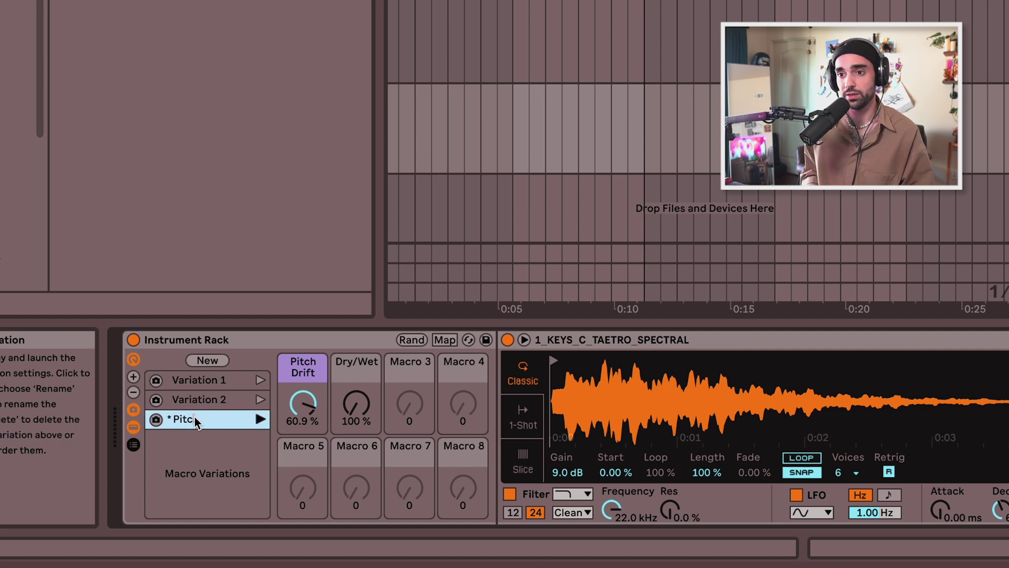
{"action": "left_click", "coordinate": [156, 419]}
Rename Variation 2 as Reverb, then store Variation 1 with Dry/Wet at 0% and rename it Dry
{"action": "left_click", "coordinate": [223, 402]}
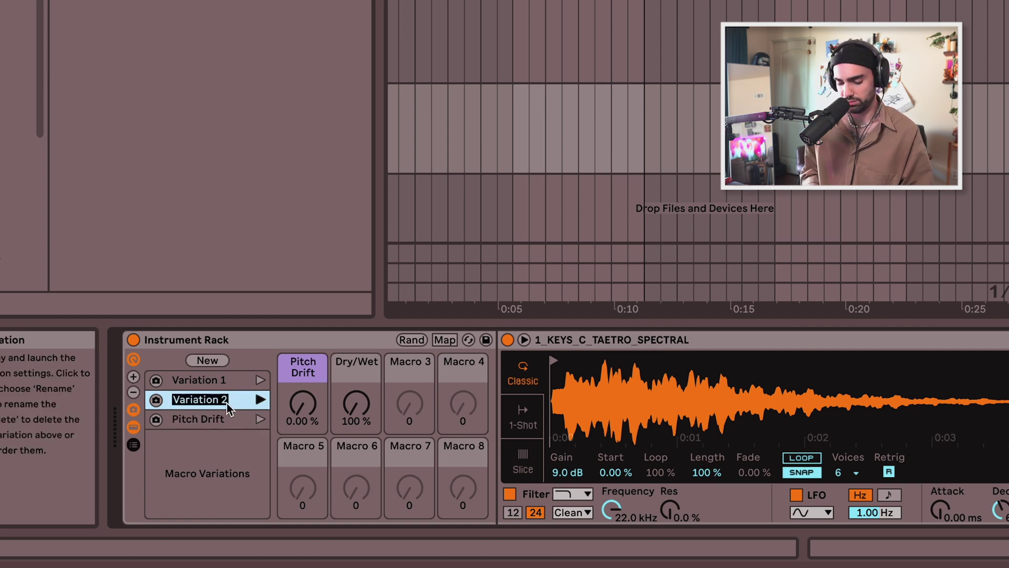
{"action": "left_click", "coordinate": [221, 383]}
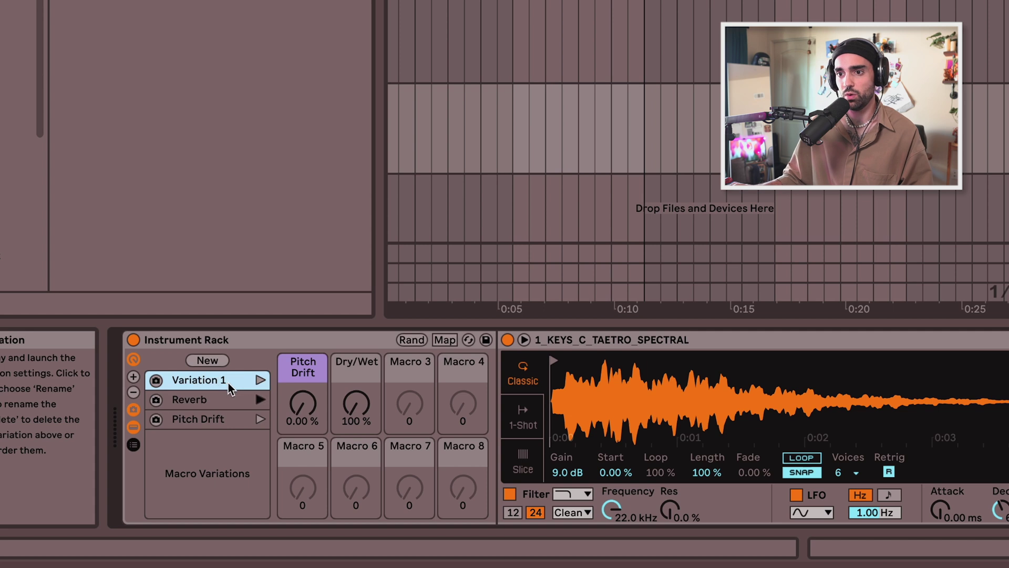
{"action": "left_click", "coordinate": [260, 379]}
{"action": "left_click_drag", "start_coordinate": [347, 423], "coordinate": [346, 442]}
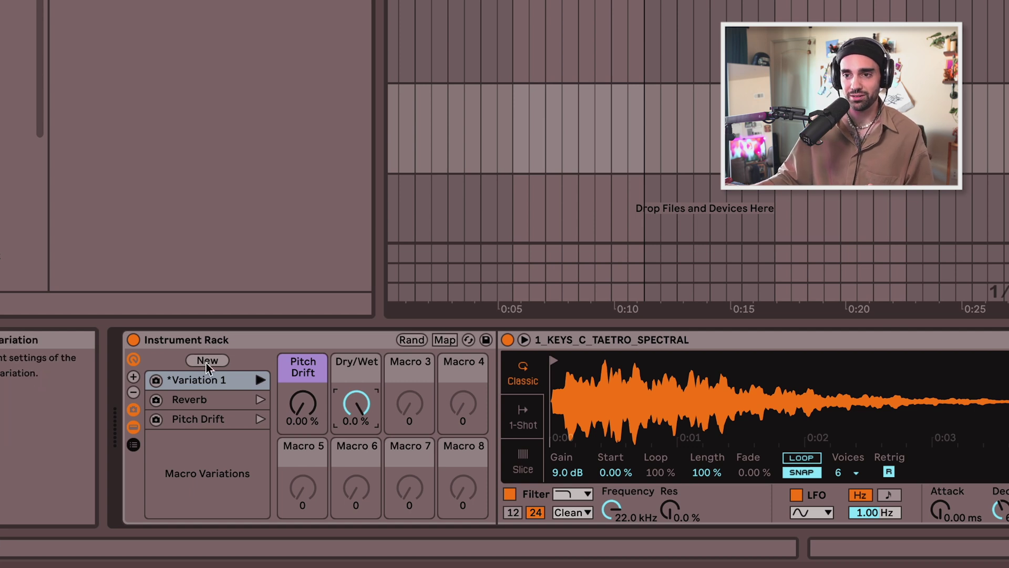
{"action": "left_click", "coordinate": [202, 384]}
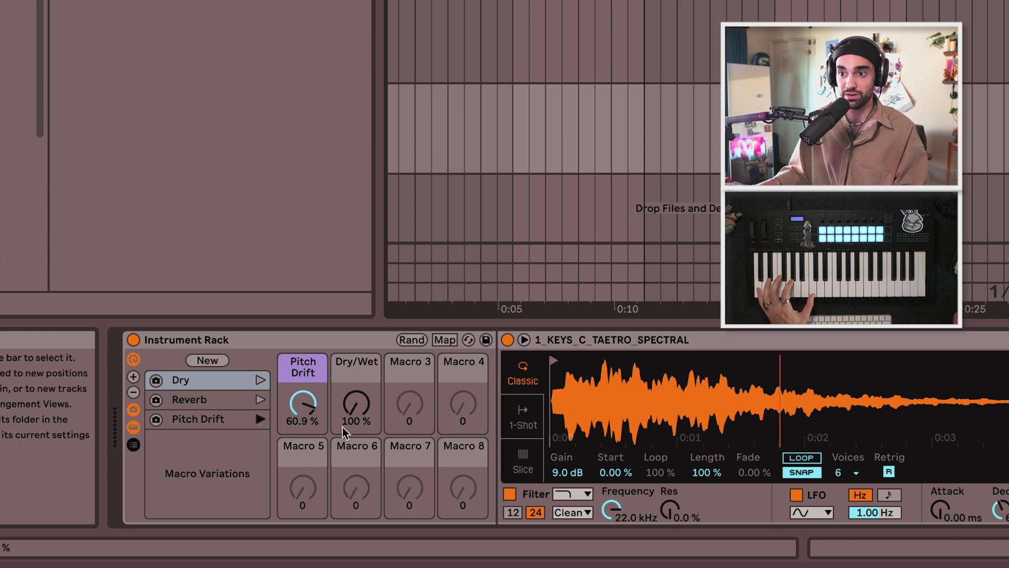
Overwrite the Pitch Drift variation with Dry/Wet at 0%, and store a new variation with Pitch Drift 41.5% and Dry/Wet 49%
{"action": "left_click_drag", "start_coordinate": [356, 408], "coordinate": [356, 409]}
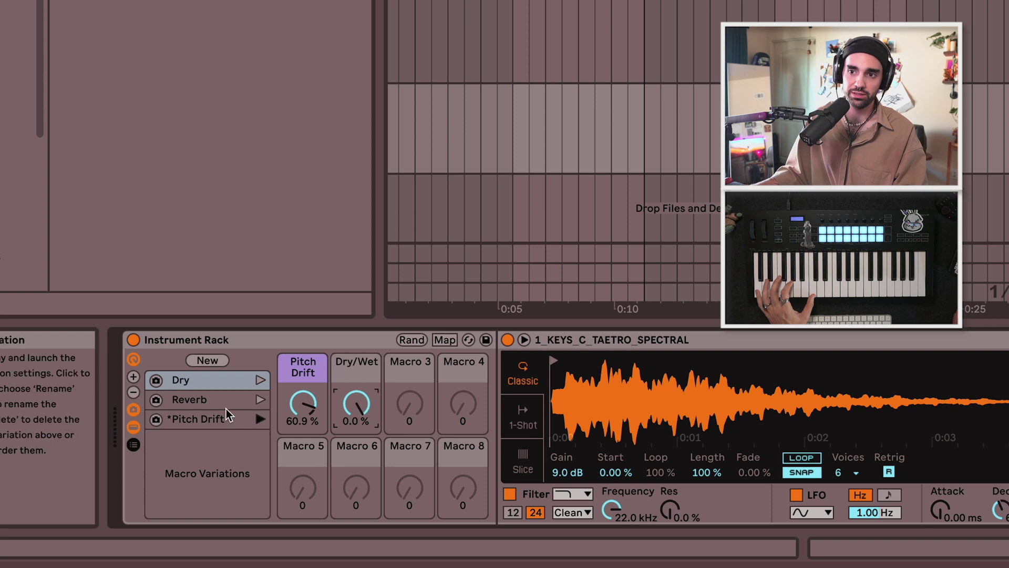
{"action": "left_click", "coordinate": [157, 420]}
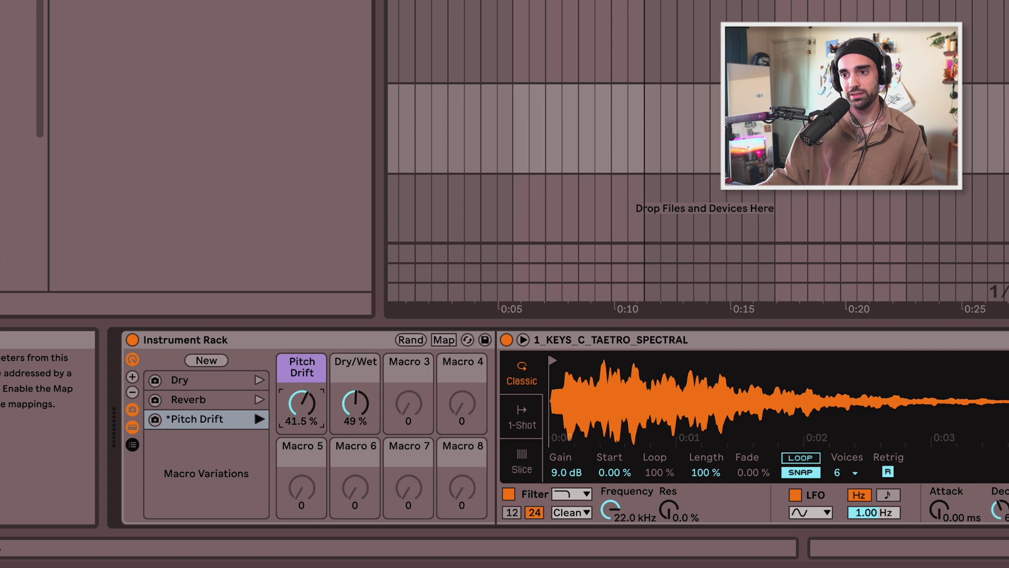
{"action": "left_click", "coordinate": [204, 365]}
{"action": "left_click", "coordinate": [202, 437]}
Recall the Pitch Drift, Reverb and Dry variations in turn to compare their macro settings
{"action": "left_click", "coordinate": [259, 419]}
{"action": "left_click", "coordinate": [259, 399]}
{"action": "left_click", "coordinate": [259, 379]}
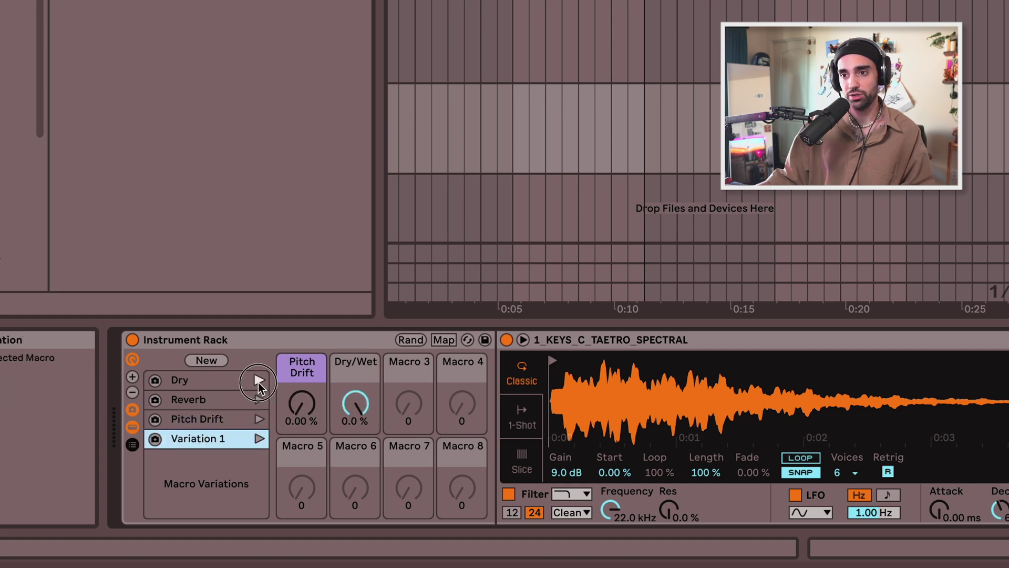
{"action": "left_click", "coordinate": [259, 399]}
{"action": "left_click", "coordinate": [259, 418]}
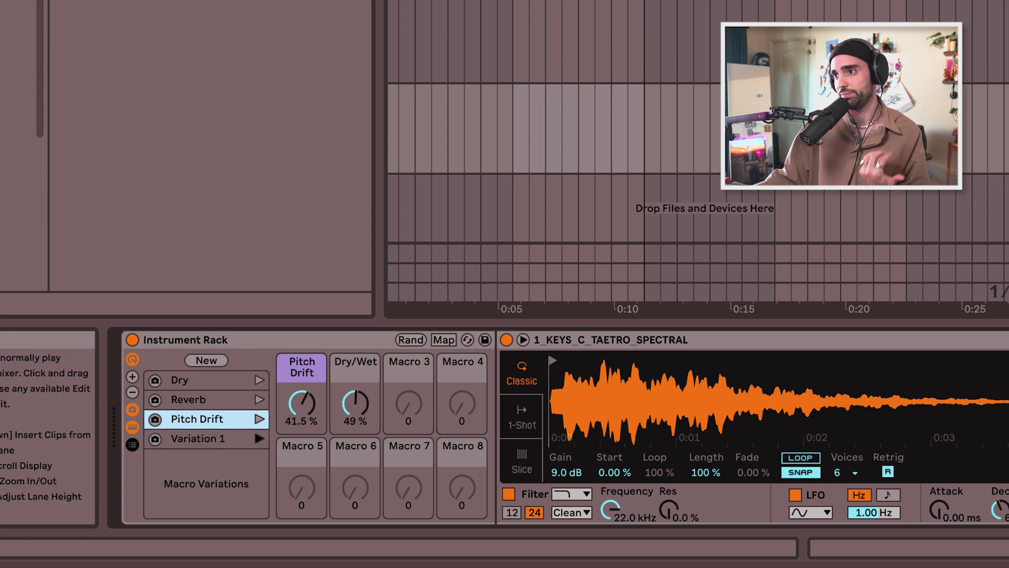
Show the Blue Lady rack and go through its Dry, Drift, Age and Space macro variations
{"action": "left_click", "coordinate": [999, 31]}
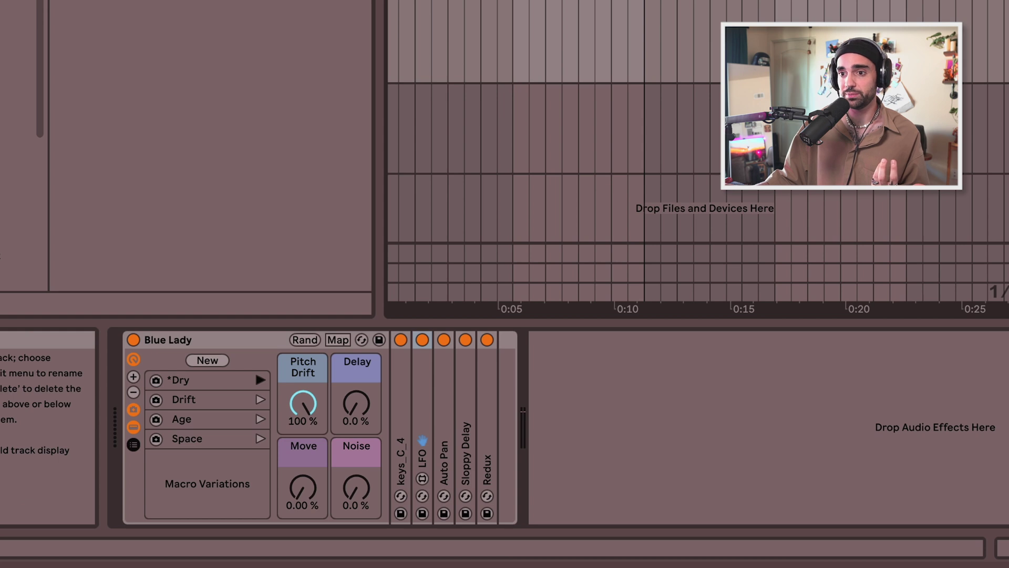
{"action": "left_click", "coordinate": [194, 380]}
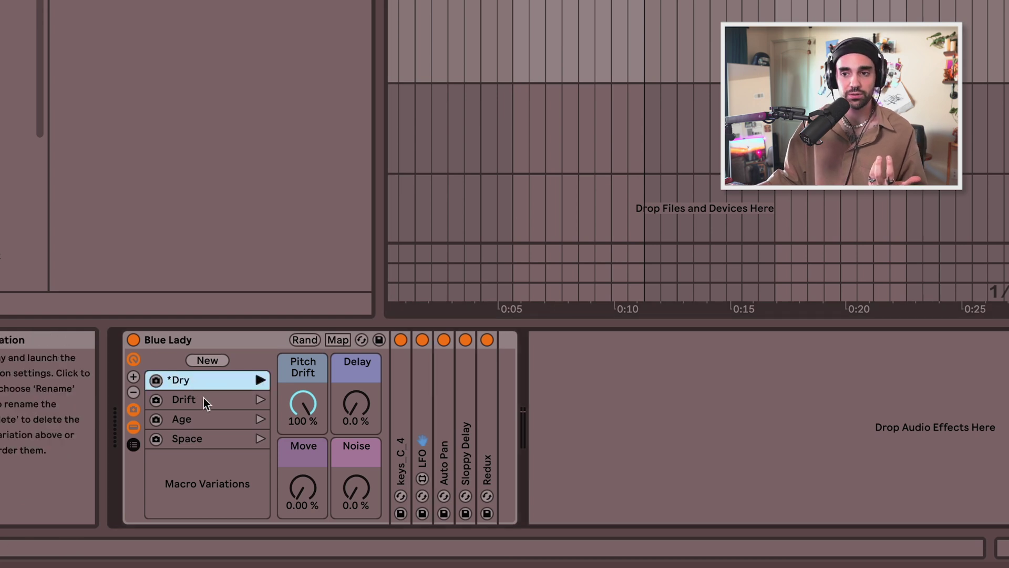
{"action": "left_click", "coordinate": [204, 398]}
{"action": "left_click", "coordinate": [210, 414]}
{"action": "left_click", "coordinate": [220, 440]}
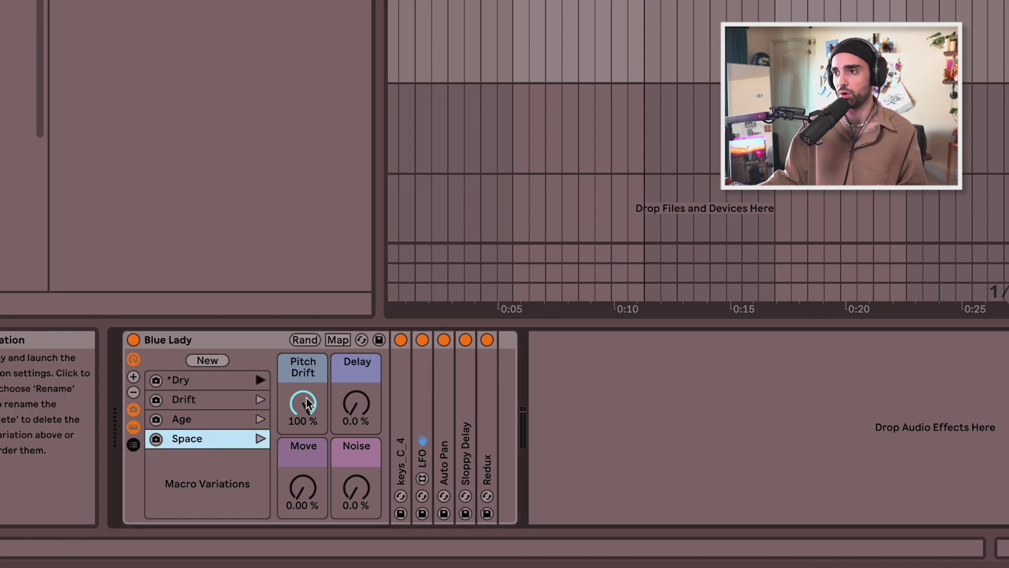
Switch to the Auron rack and audition its Droplets, Mirage and Abduction macro variations
{"action": "left_click", "coordinate": [1003, 105]}
{"action": "left_click", "coordinate": [1004, 32]}
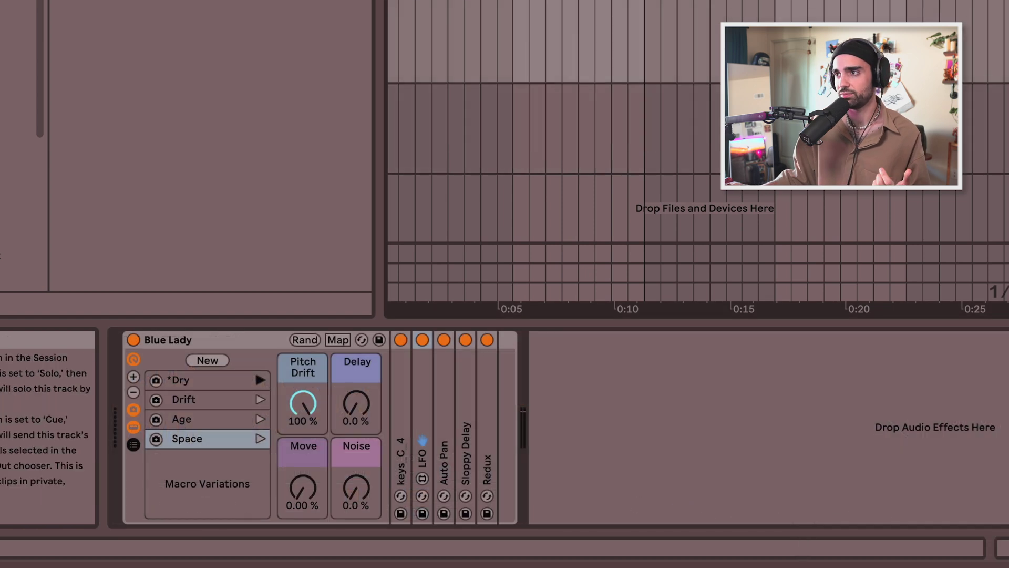
{"action": "left_click", "coordinate": [1004, 2]}
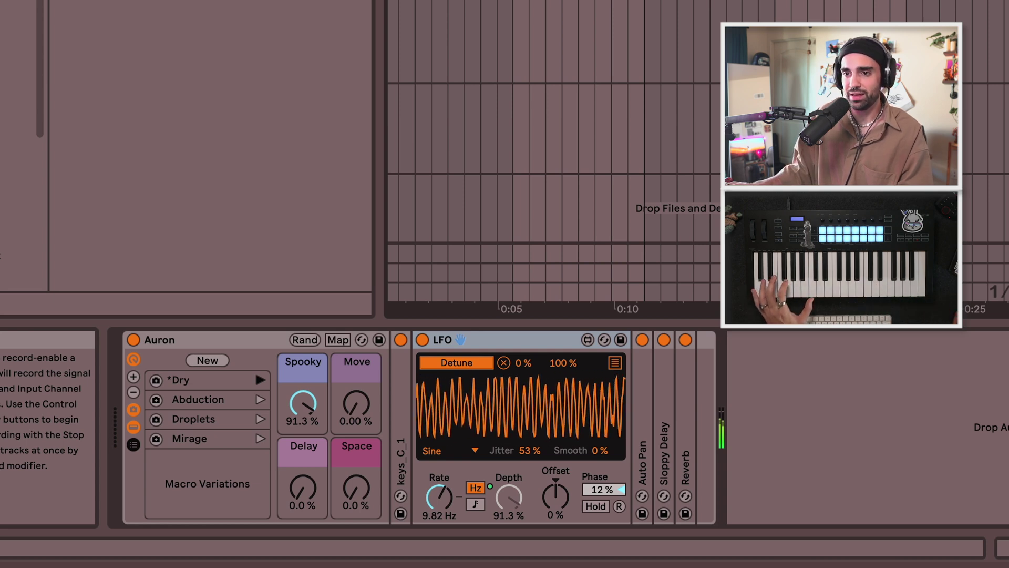
{"action": "left_click", "coordinate": [257, 420]}
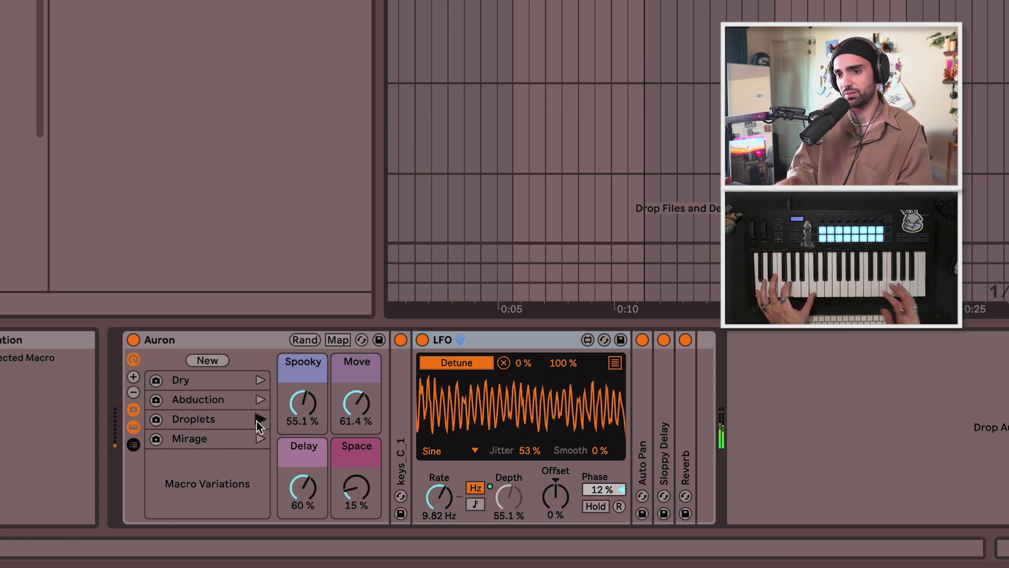
{"action": "left_click", "coordinate": [259, 439]}
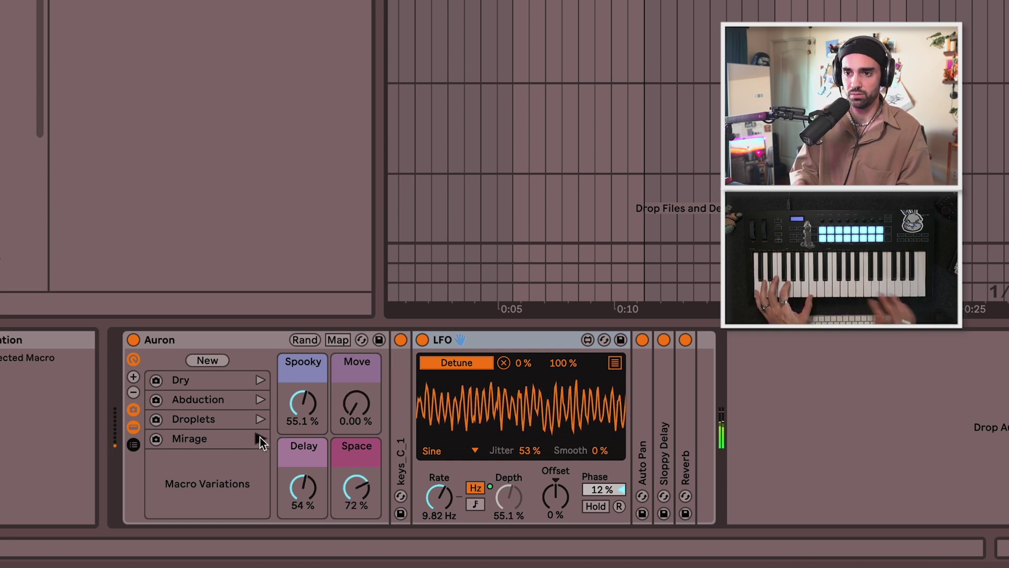
{"action": "left_click", "coordinate": [258, 399]}
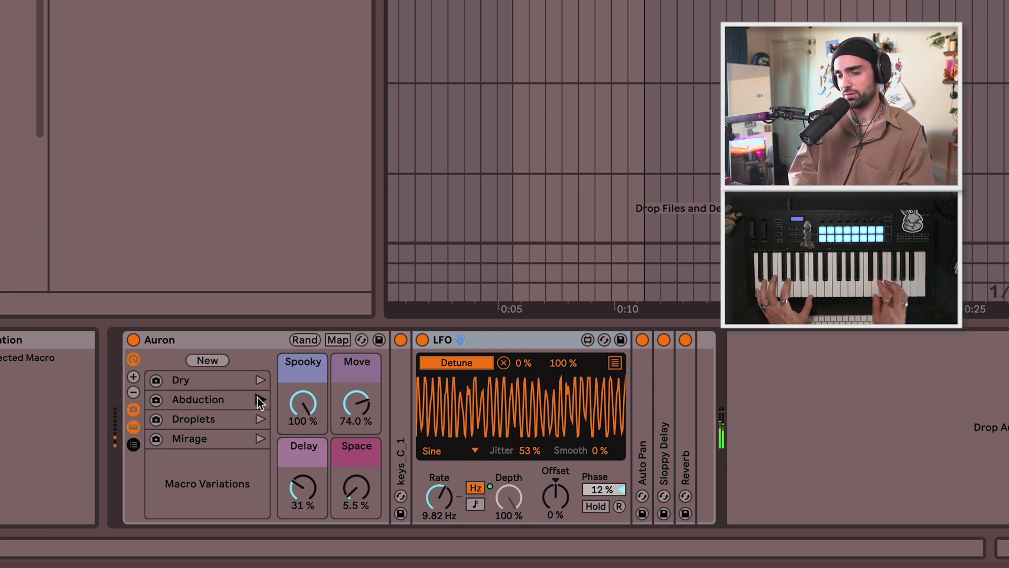
{"action": "mouse_move", "coordinate": [304, 405]}
{"action": "left_mouse_down"}
{"action": "mouse_move", "coordinate": [303, 441]}
{"action": "mouse_move", "coordinate": [303, 389]}
{"action": "left_mouse_up"}
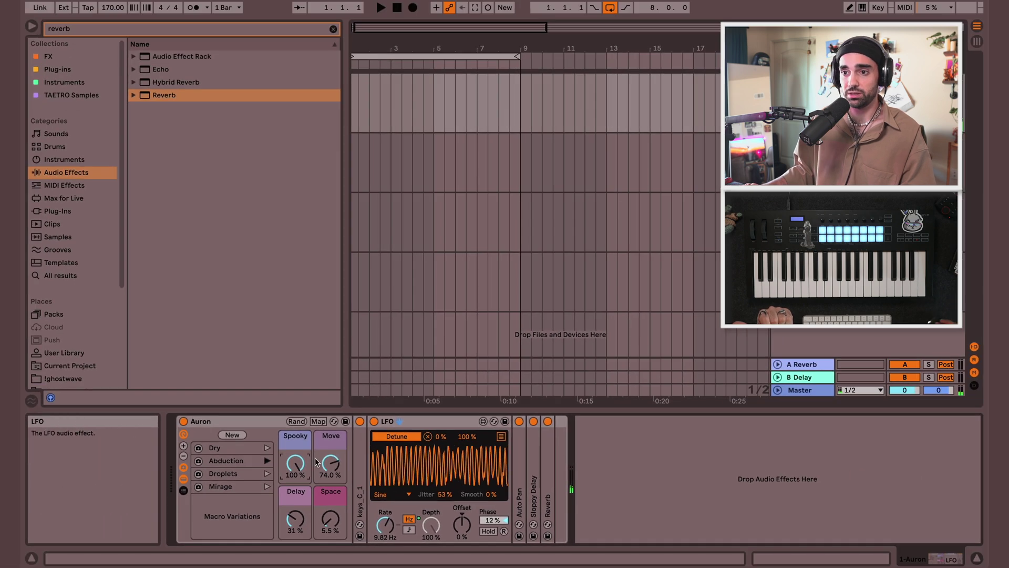
Return to the Instrument Rack on track 4 and reduce its visible macros to Pitch Drift and Dry/Wet
{"action": "left_click", "coordinate": [788, 267]}
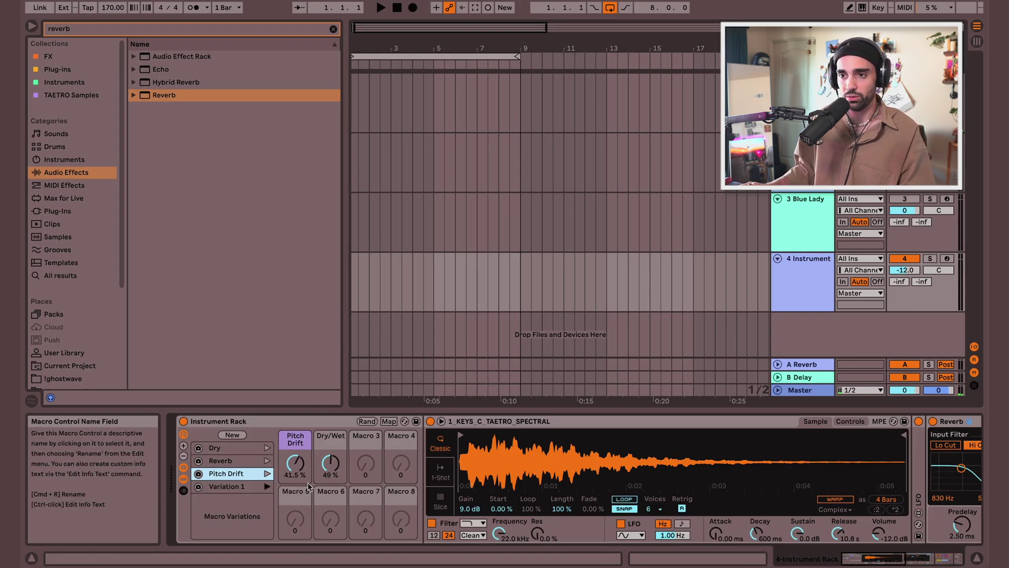
{"action": "left_click", "coordinate": [808, 234]}
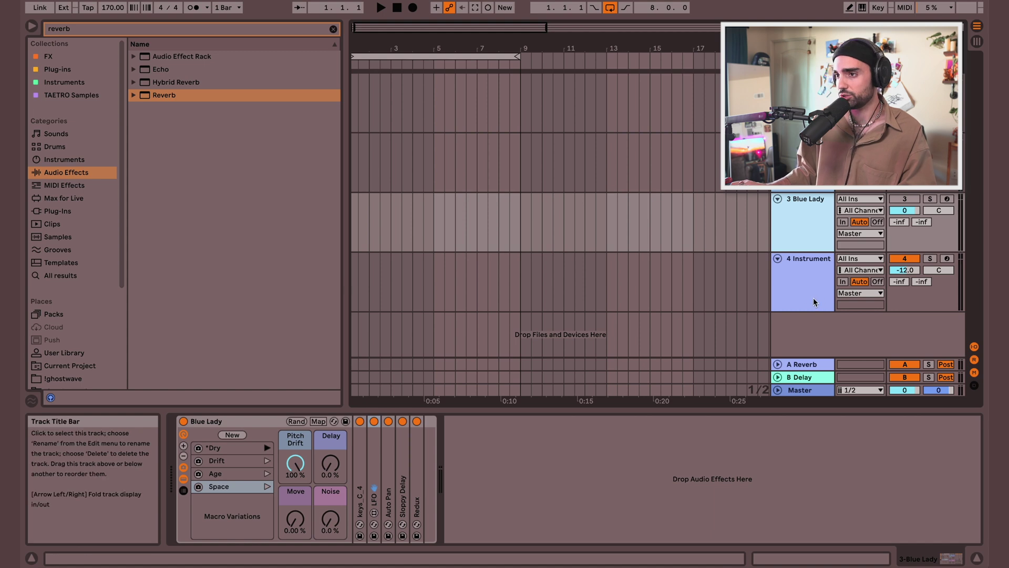
{"action": "left_click", "coordinate": [844, 293]}
{"action": "scroll", "coordinate": [358, 460], "scroll_direction": "up", "scroll_amount": 4}
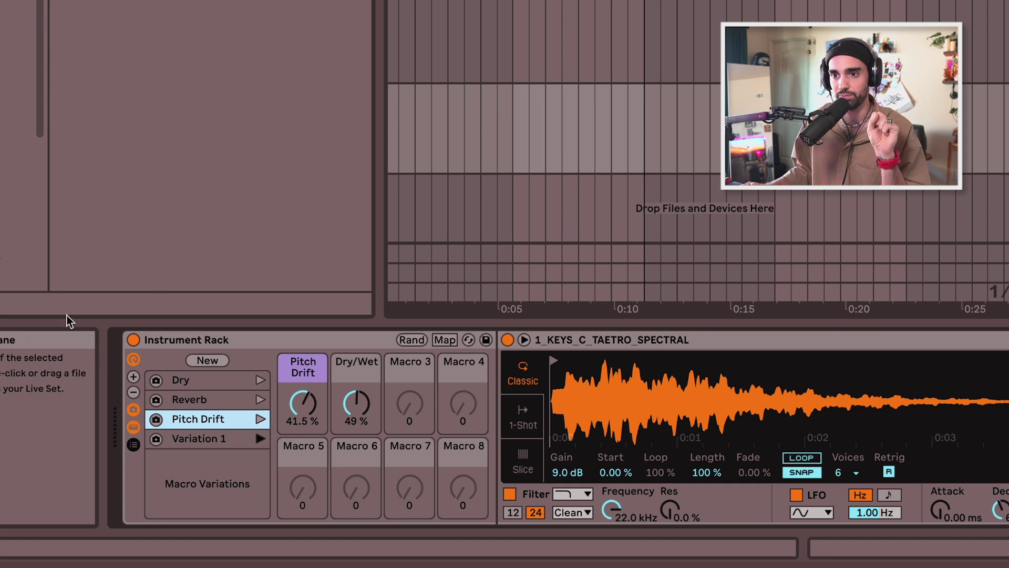
{"action": "left_click", "coordinate": [134, 393]}
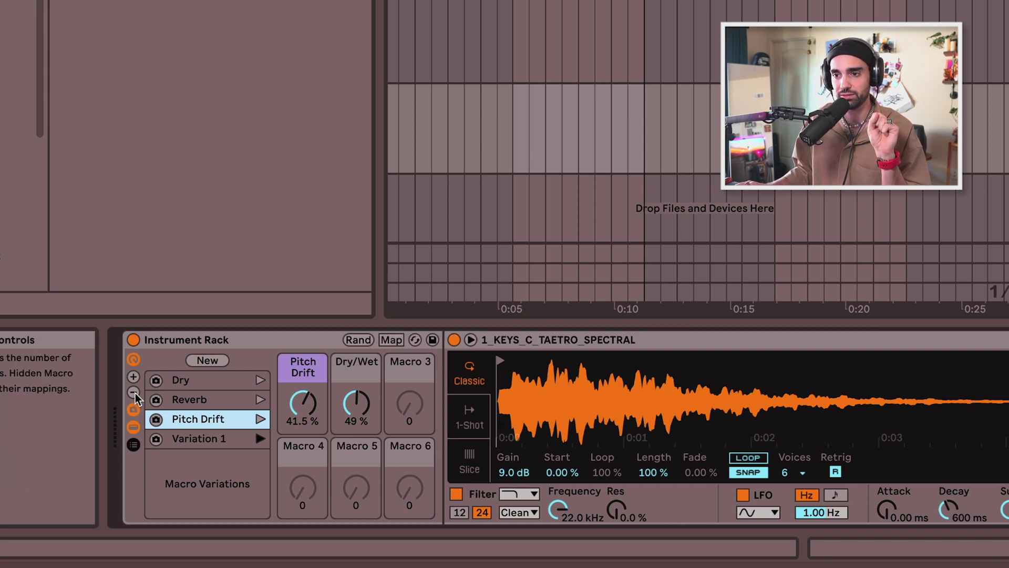
{"action": "left_click", "coordinate": [134, 393]}
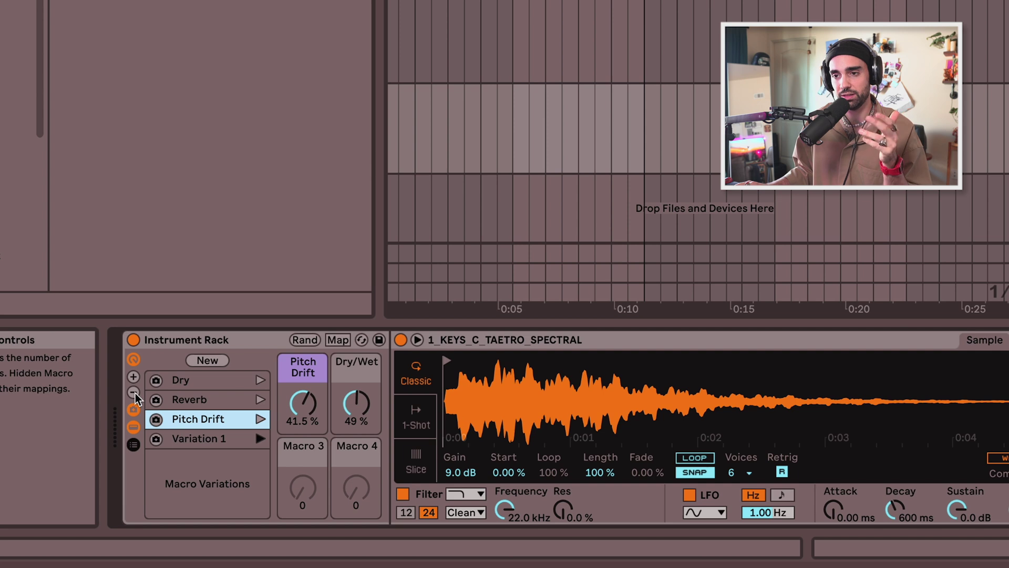
{"action": "left_click", "coordinate": [134, 393]}
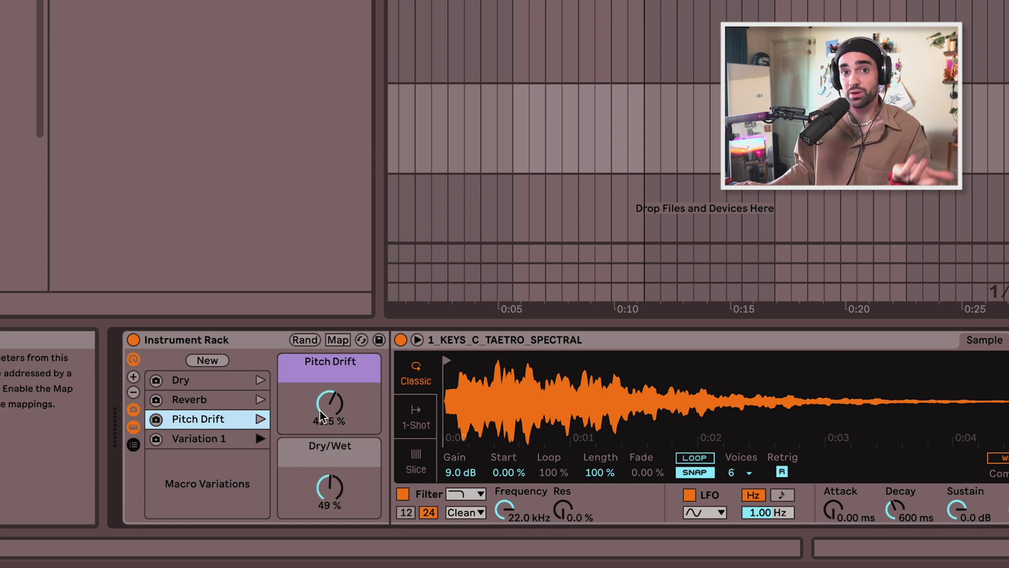
Increase the number of visible macros in the Instrument Rack to sixteen
{"action": "left_click", "coordinate": [133, 377]}
{"action": "left_click", "coordinate": [133, 377]}
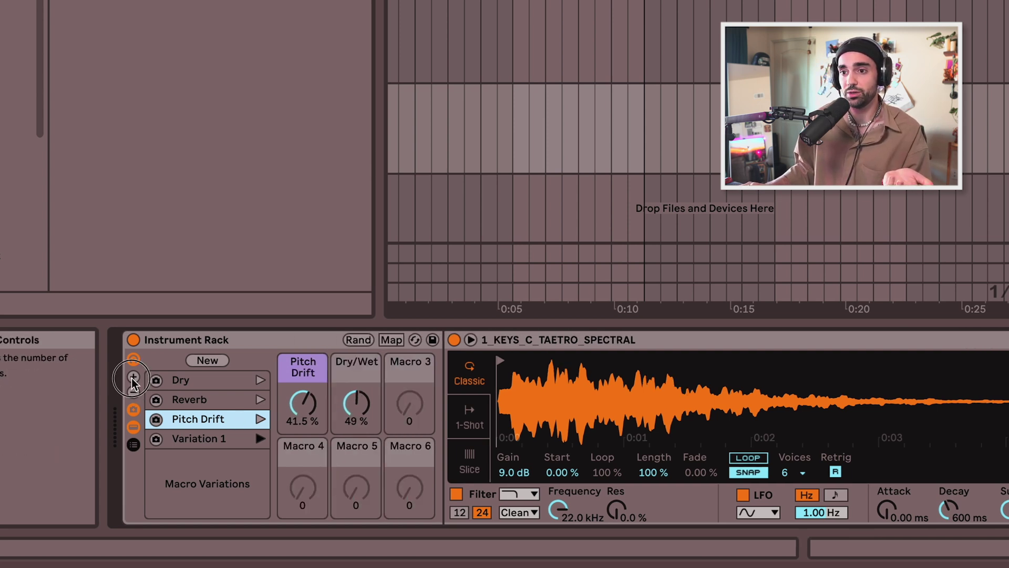
{"action": "left_click", "coordinate": [133, 377]}
{"action": "left_click", "coordinate": [133, 377]}
{"action": "left_click", "coordinate": [133, 377]}
{"action": "left_click", "coordinate": [133, 377]}
{"action": "left_click", "coordinate": [133, 376]}
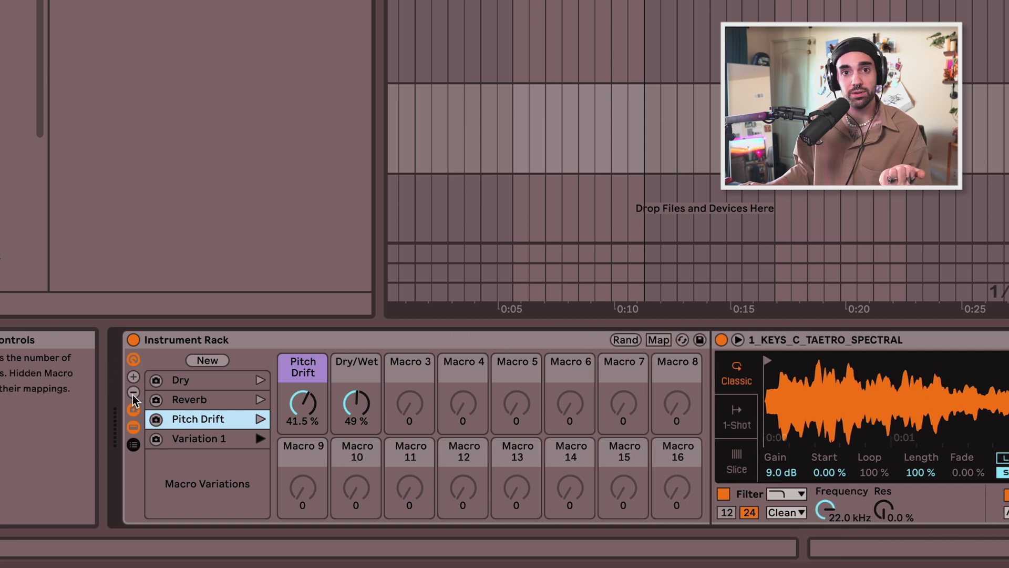
Hide the unused macros in the Instrument Rack again, leaving just Pitch Drift and Dry/Wet
{"action": "left_click", "coordinate": [133, 393]}
{"action": "left_click", "coordinate": [133, 392]}
{"action": "left_click", "coordinate": [133, 393]}
{"action": "left_click", "coordinate": [132, 392]}
{"action": "left_click", "coordinate": [133, 393]}
{"action": "left_click", "coordinate": [133, 392]}
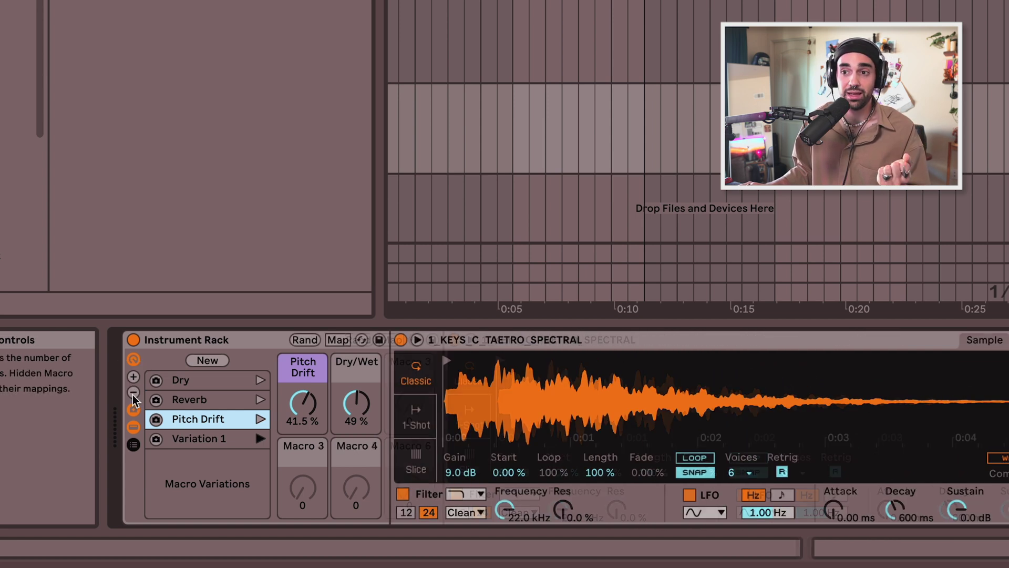
{"action": "left_click", "coordinate": [133, 392]}
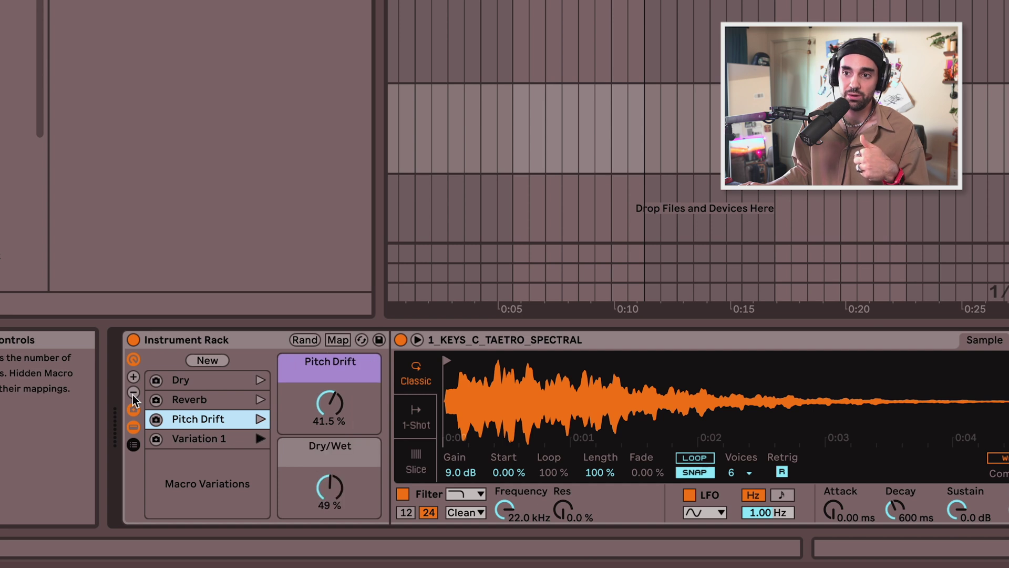
{"action": "left_click", "coordinate": [133, 394]}
{"action": "left_click", "coordinate": [133, 378]}
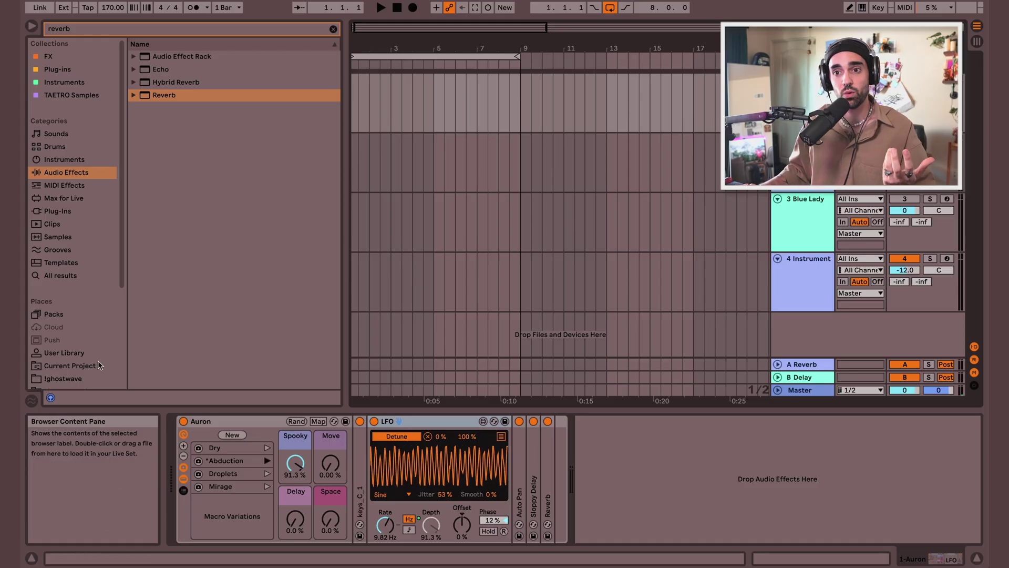
Browse the !ghostwave folder, audition note samples 3, 5 and 6 of SPECTRAL_KEYS_TAETRO, and collapse the notes folder
{"action": "left_click", "coordinate": [74, 379]}
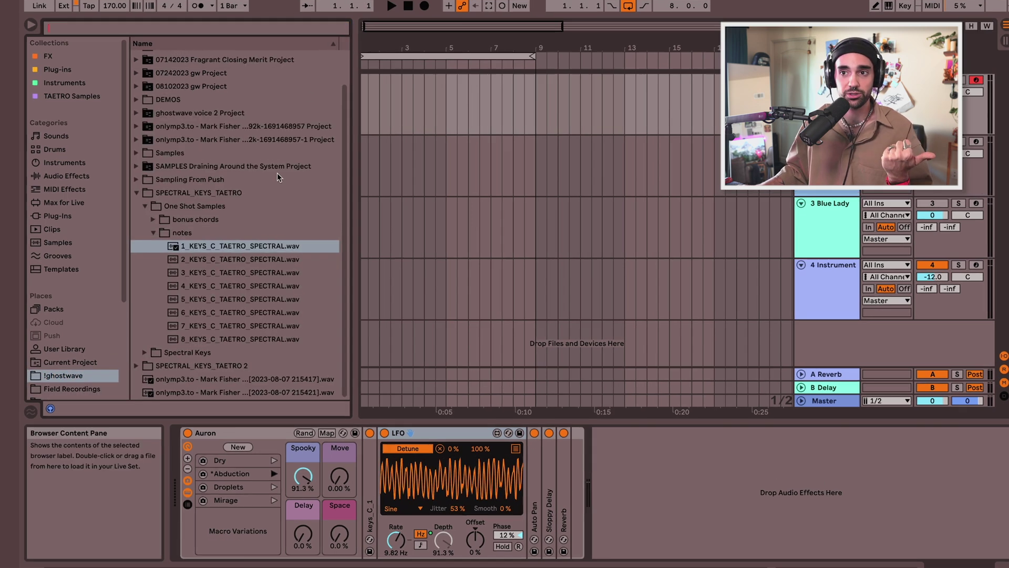
{"action": "left_click", "coordinate": [238, 271]}
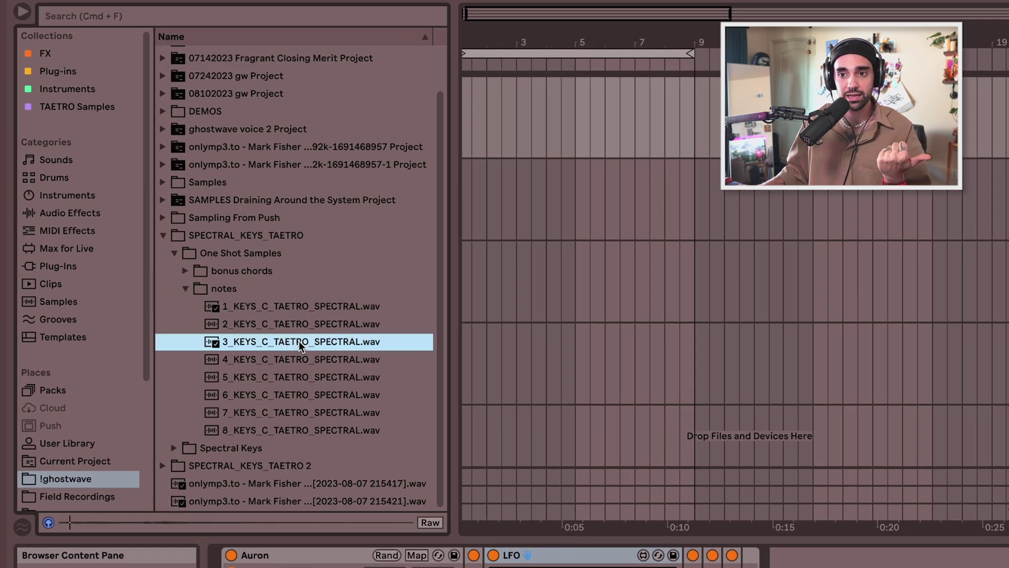
{"action": "left_click", "coordinate": [292, 377]}
{"action": "left_click", "coordinate": [291, 394]}
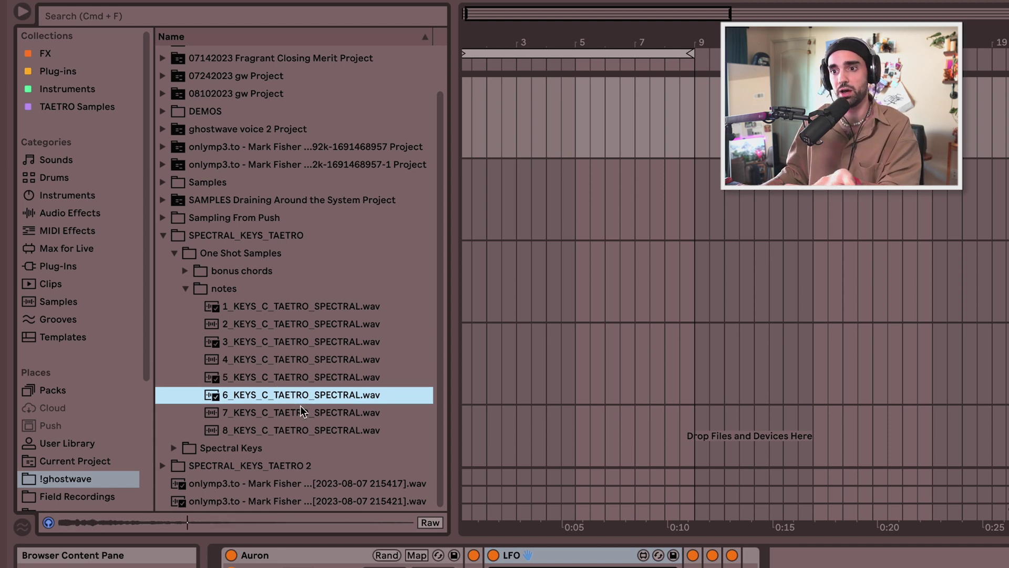
{"action": "left_click", "coordinate": [187, 287]}
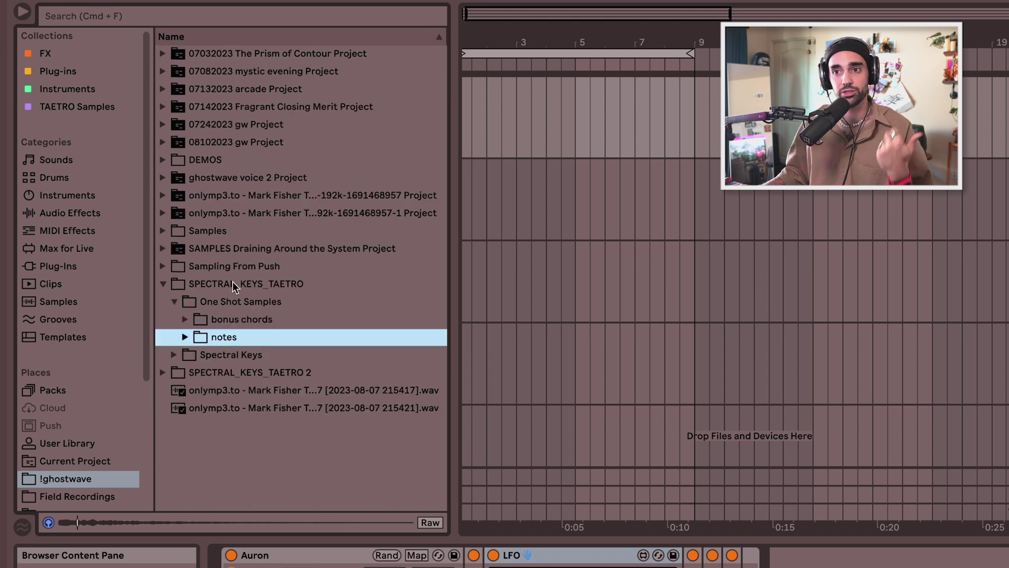